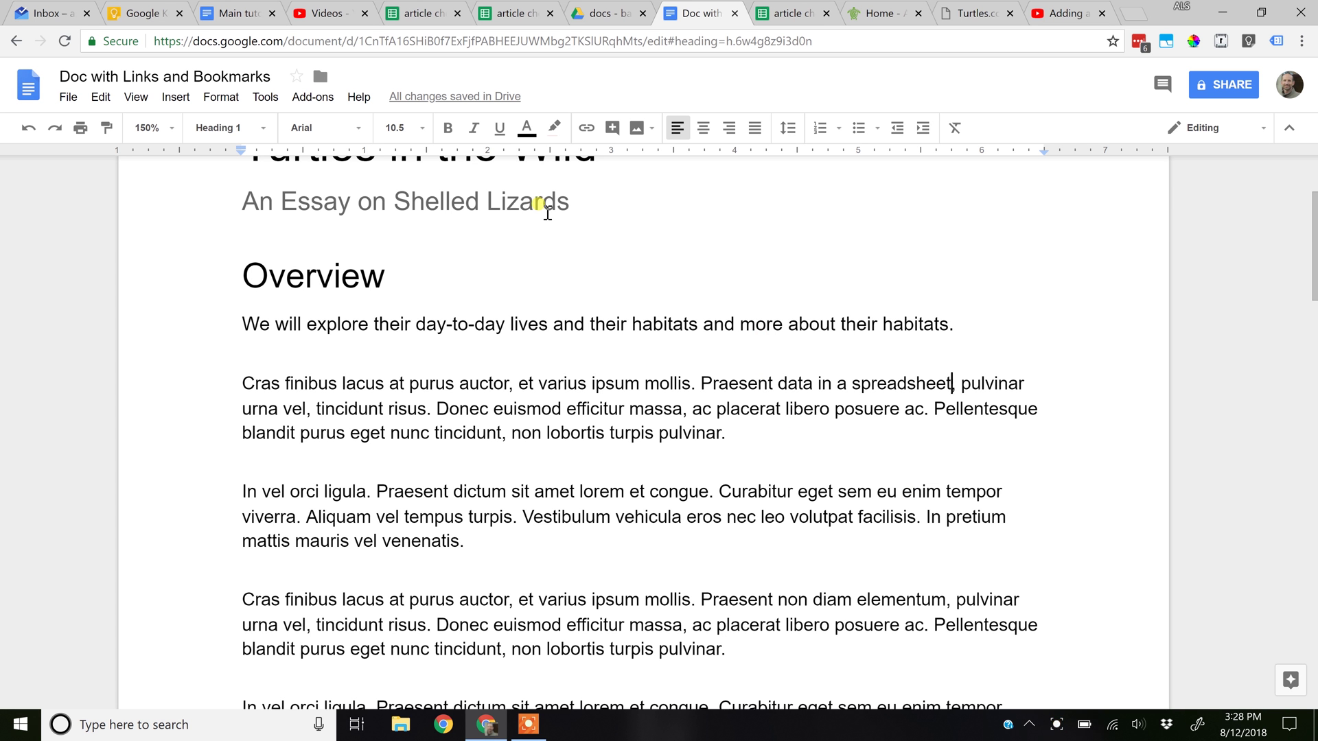
# Place the cursor in the subtitle and browse the Insert menu without adding anything.
pyautogui.click(446, 203)
pyautogui.click(176, 96)
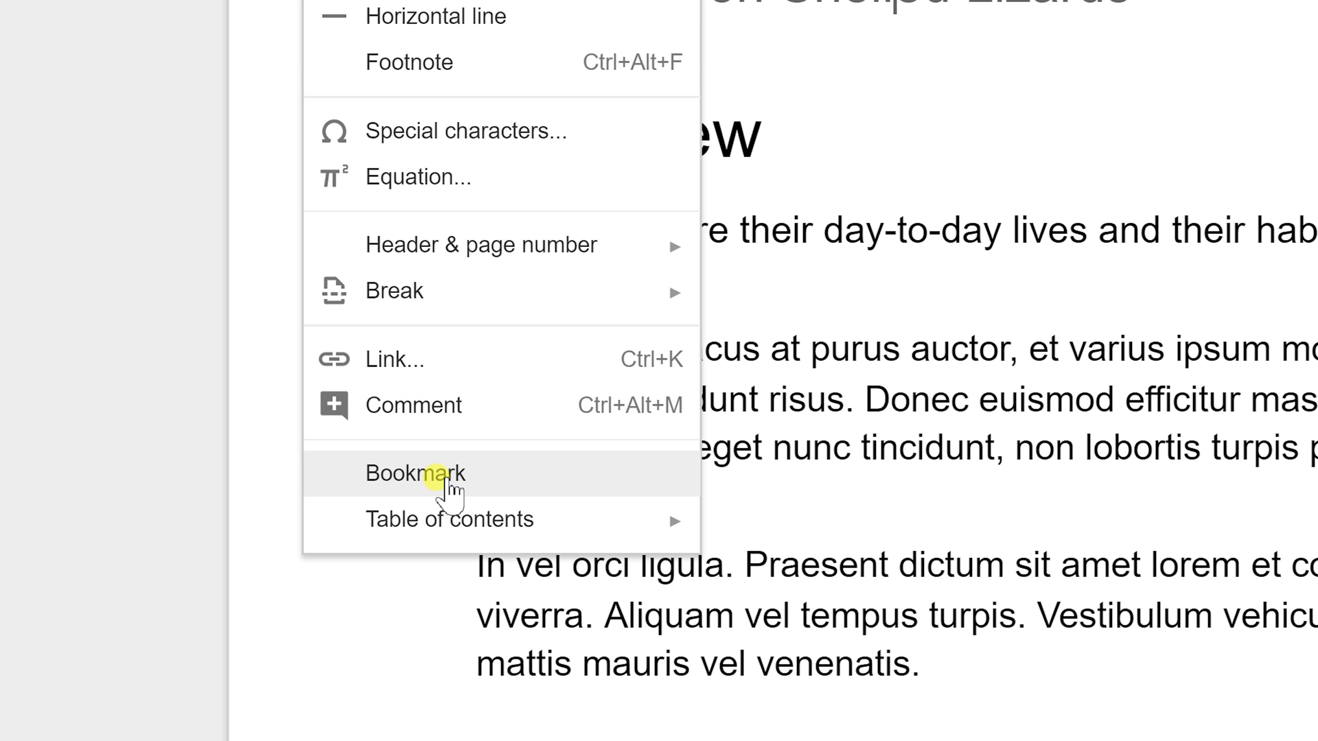
pyautogui.click(995, 306)
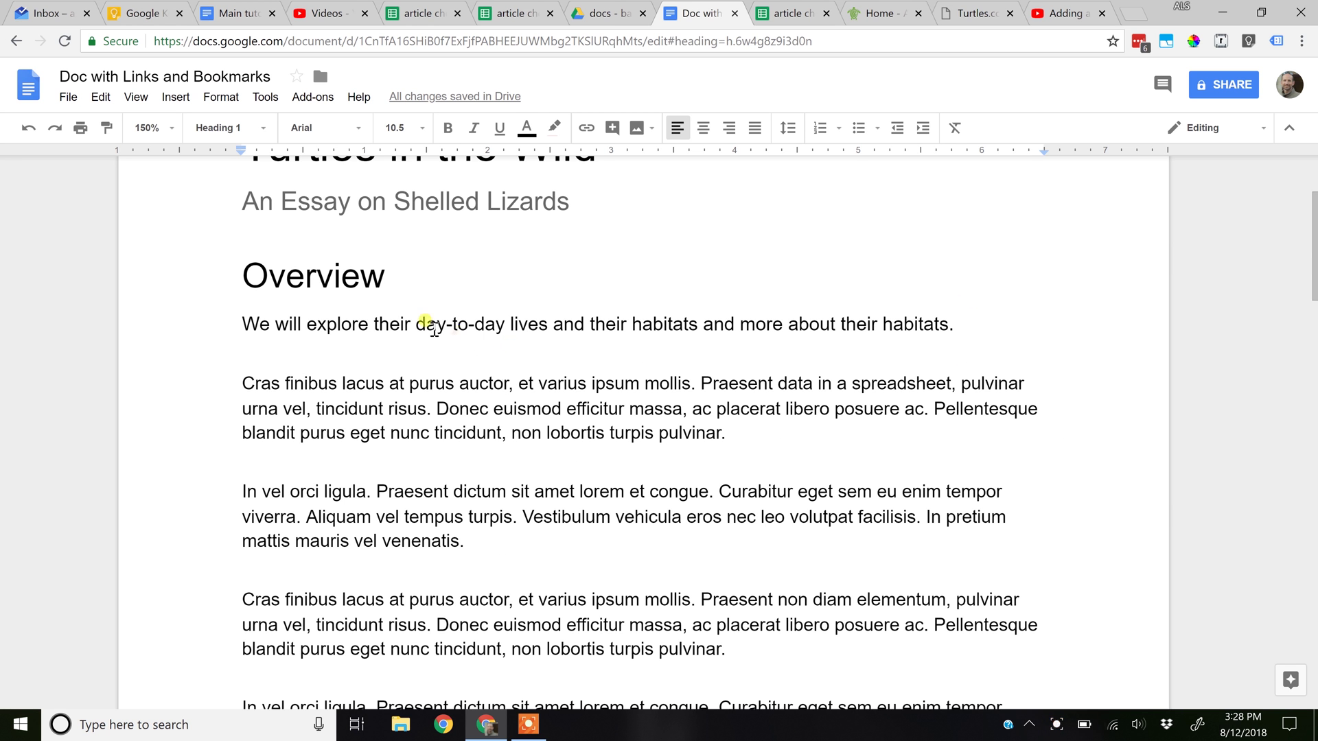
# Link the phrase 'day-to-day lives' to the Day-to-Day Lives heading, then switch to Viewing mode.
pyautogui.moveTo(415, 325); pyautogui.dragTo(549, 333)
pyautogui.click(177, 97)
pyautogui.click(177, 98)
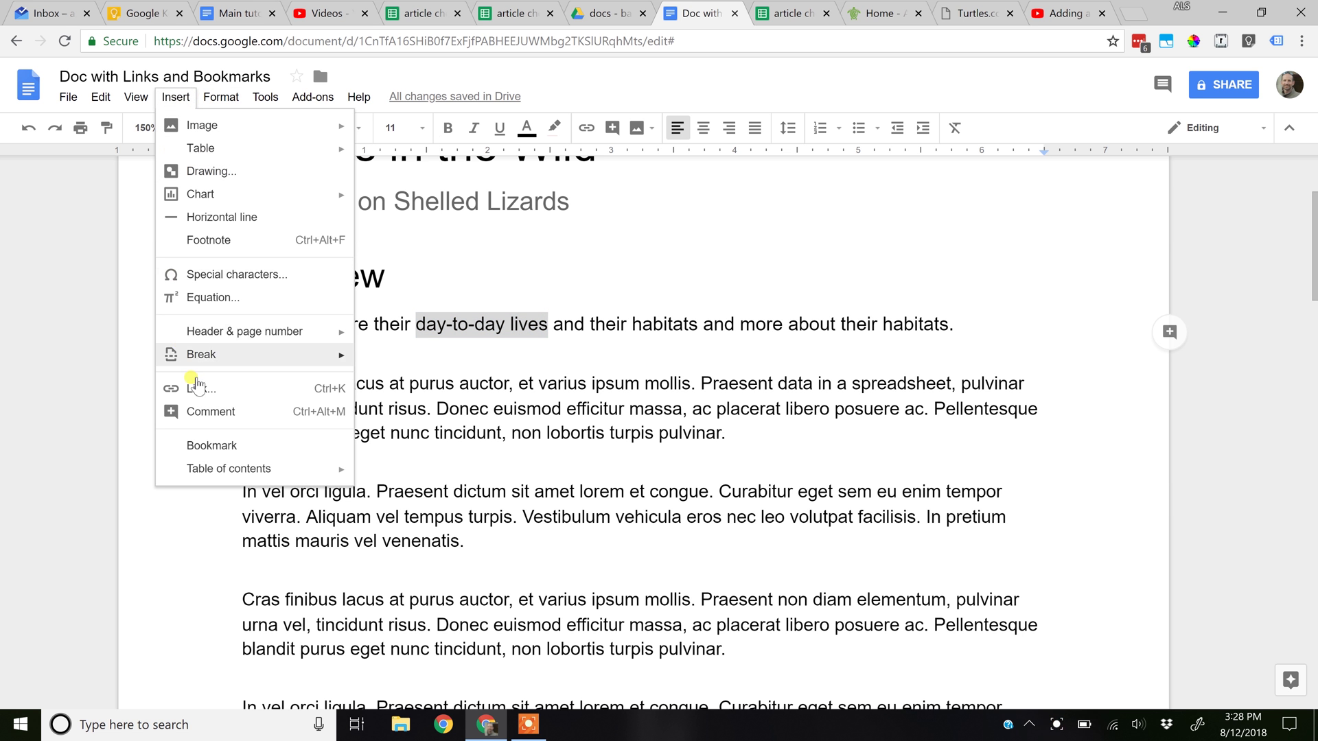
pyautogui.click(197, 388)
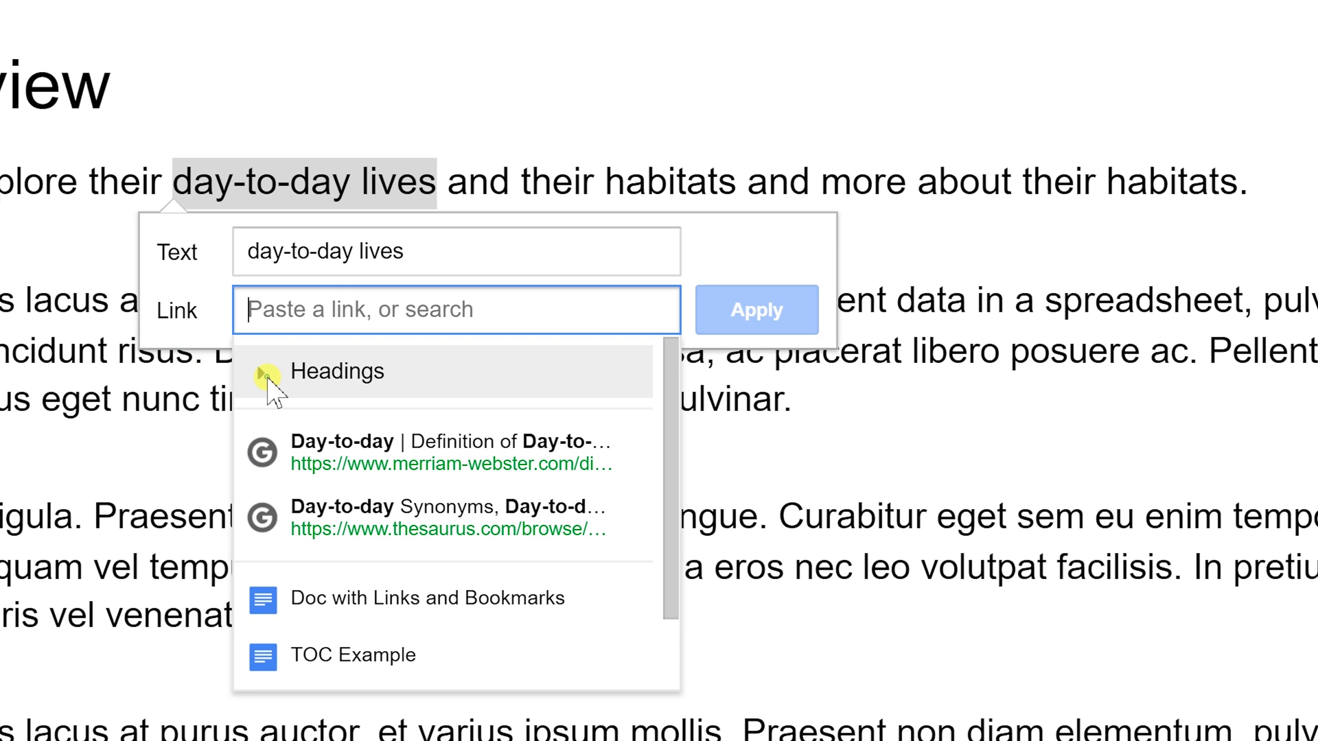
pyautogui.click(269, 382)
pyautogui.scroll(-3, 369, 494)
pyautogui.scroll(-3, 368, 494)
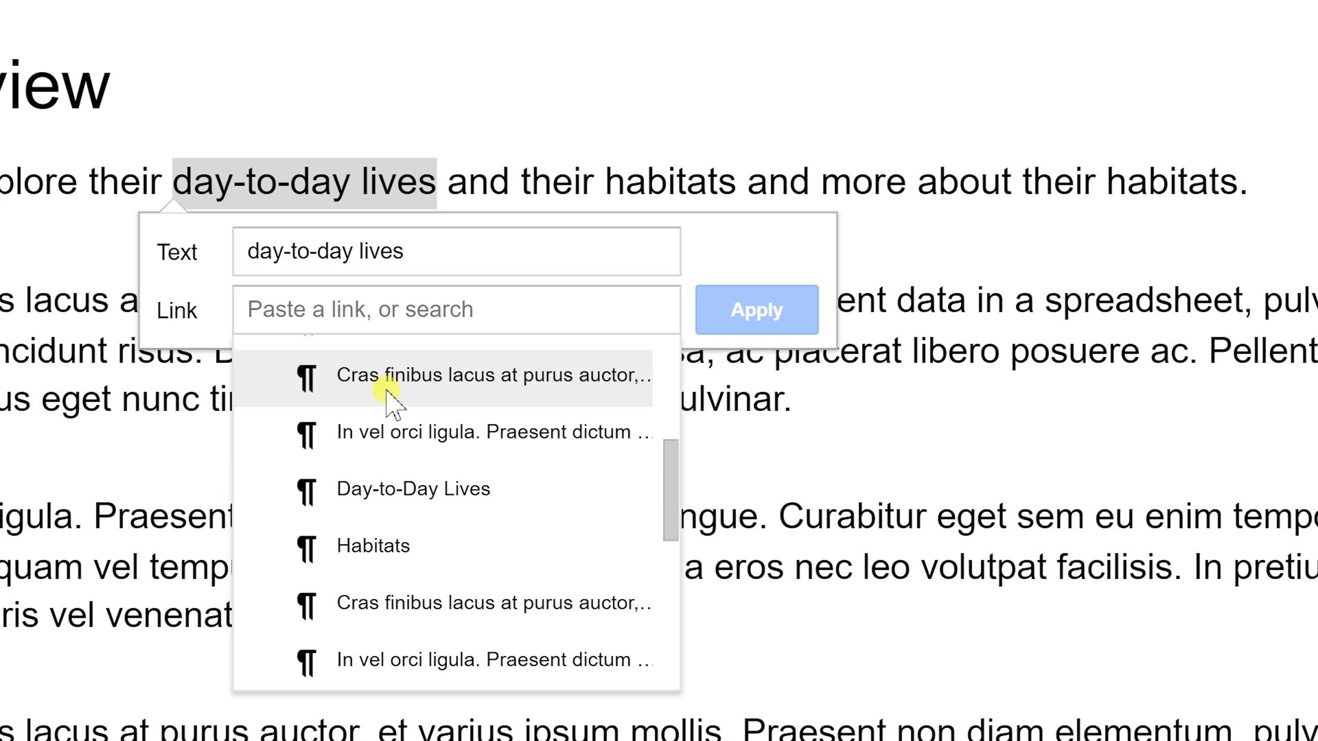
pyautogui.click(389, 489)
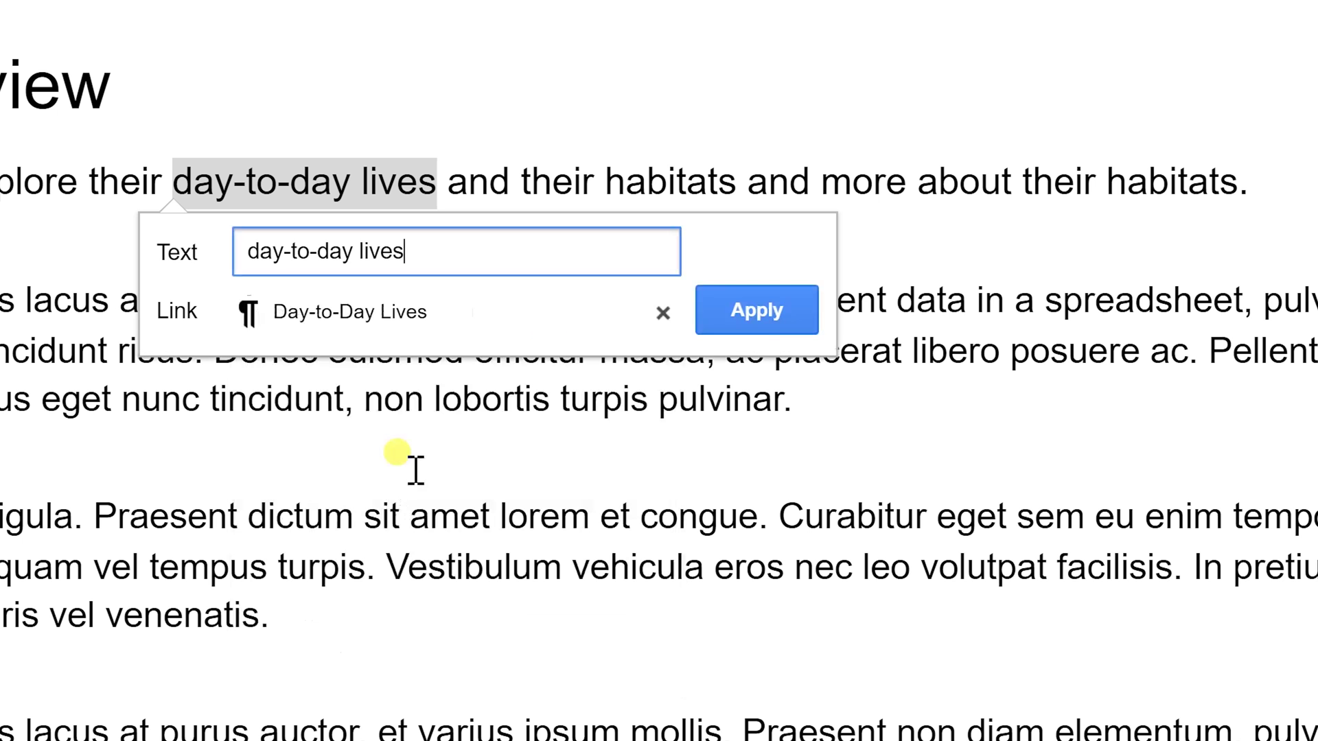
pyautogui.click(755, 313)
pyautogui.click(1260, 129)
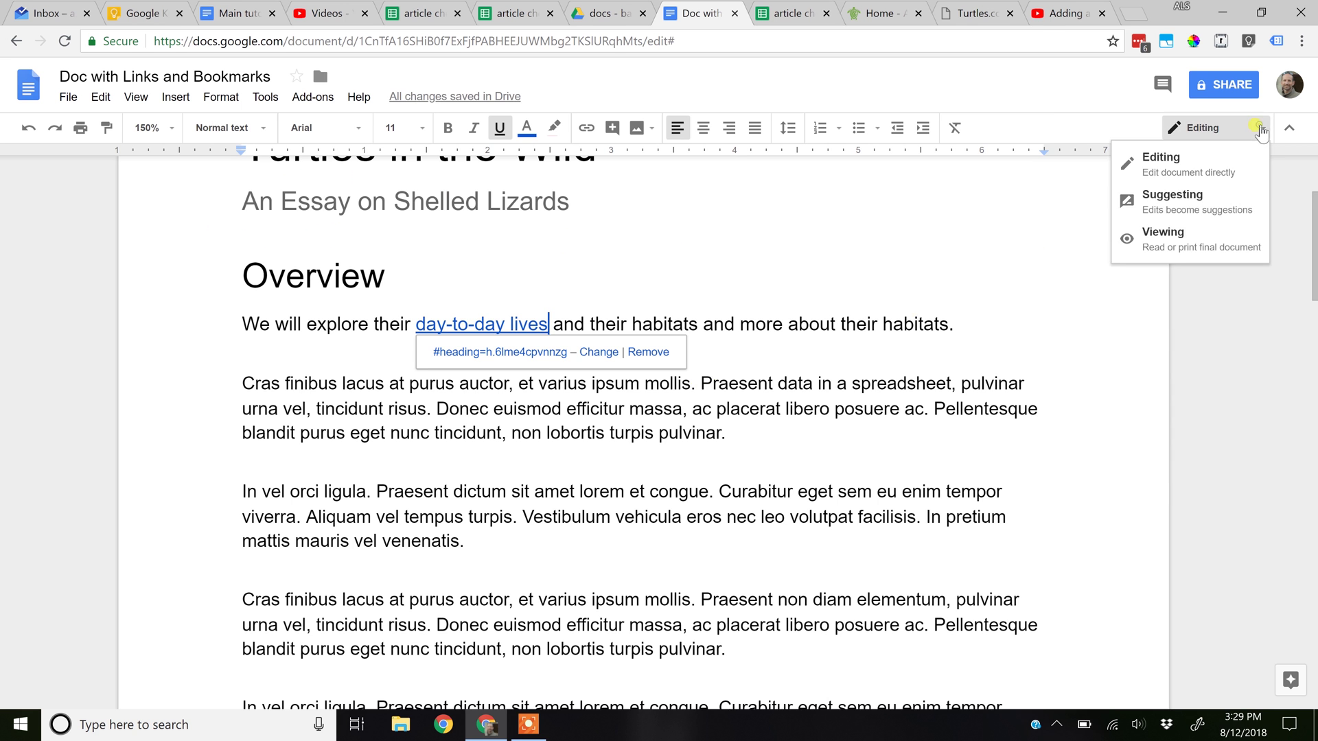
pyautogui.click(1162, 237)
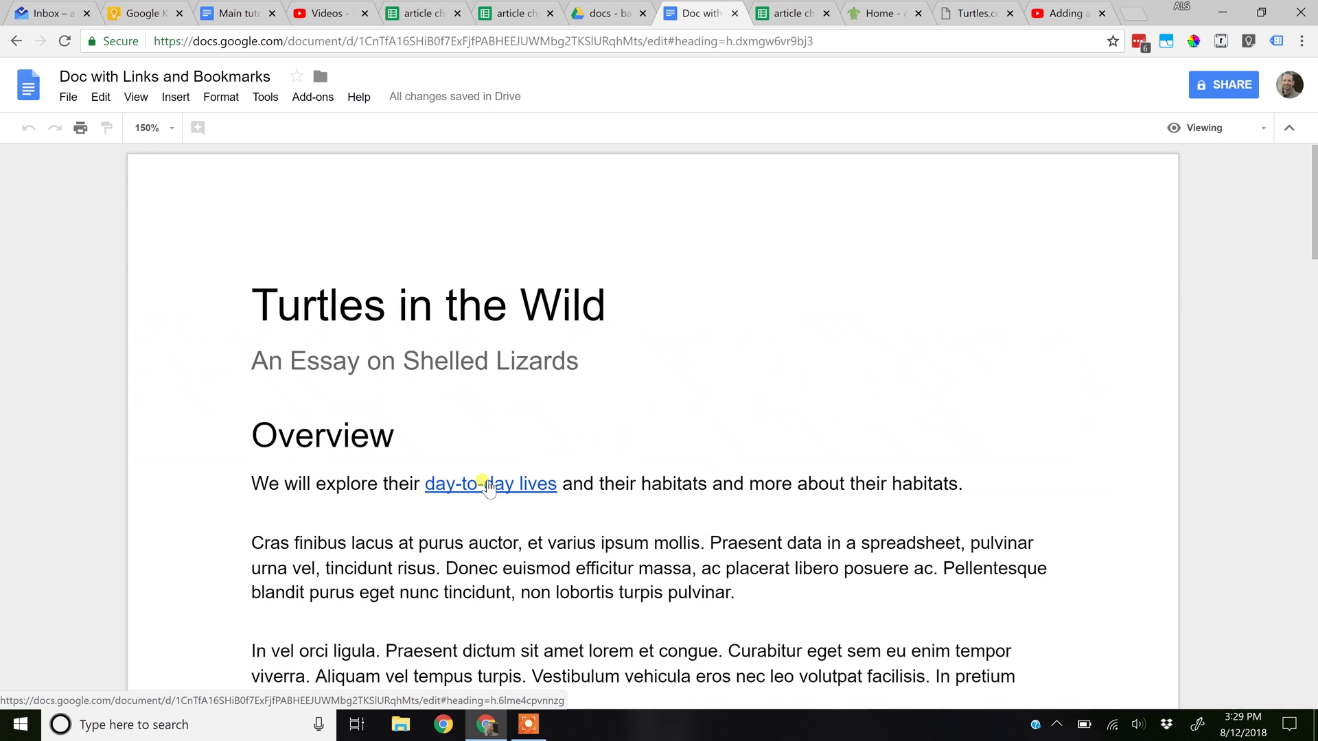
# Follow the 'day-to-day lives' link down to the Day-to-Day Lives heading.
pyautogui.click(567, 360)
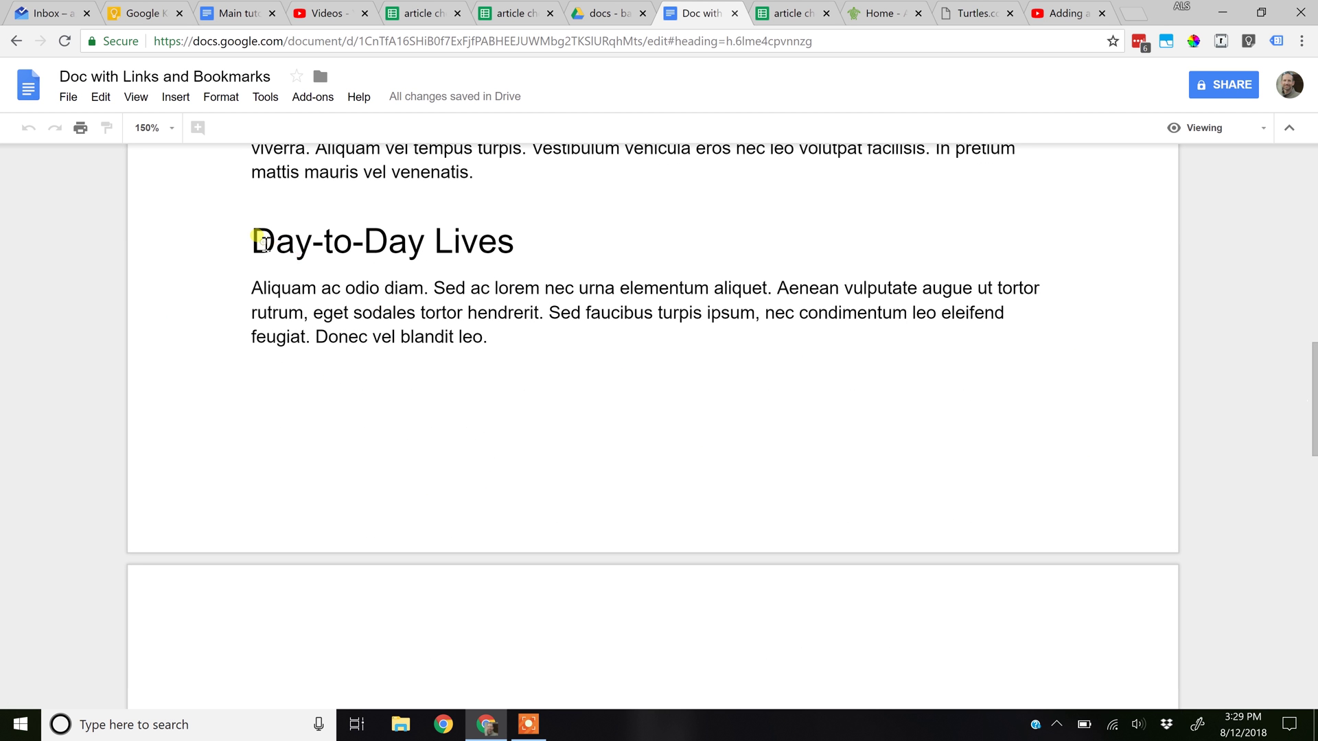
pyautogui.moveTo(254, 236); pyautogui.dragTo(515, 254)
pyautogui.click(517, 255)
# Back in the Overview, select 'more about their habitats' and jump to the Habitats section.
pyautogui.scroll(8, 517, 255)
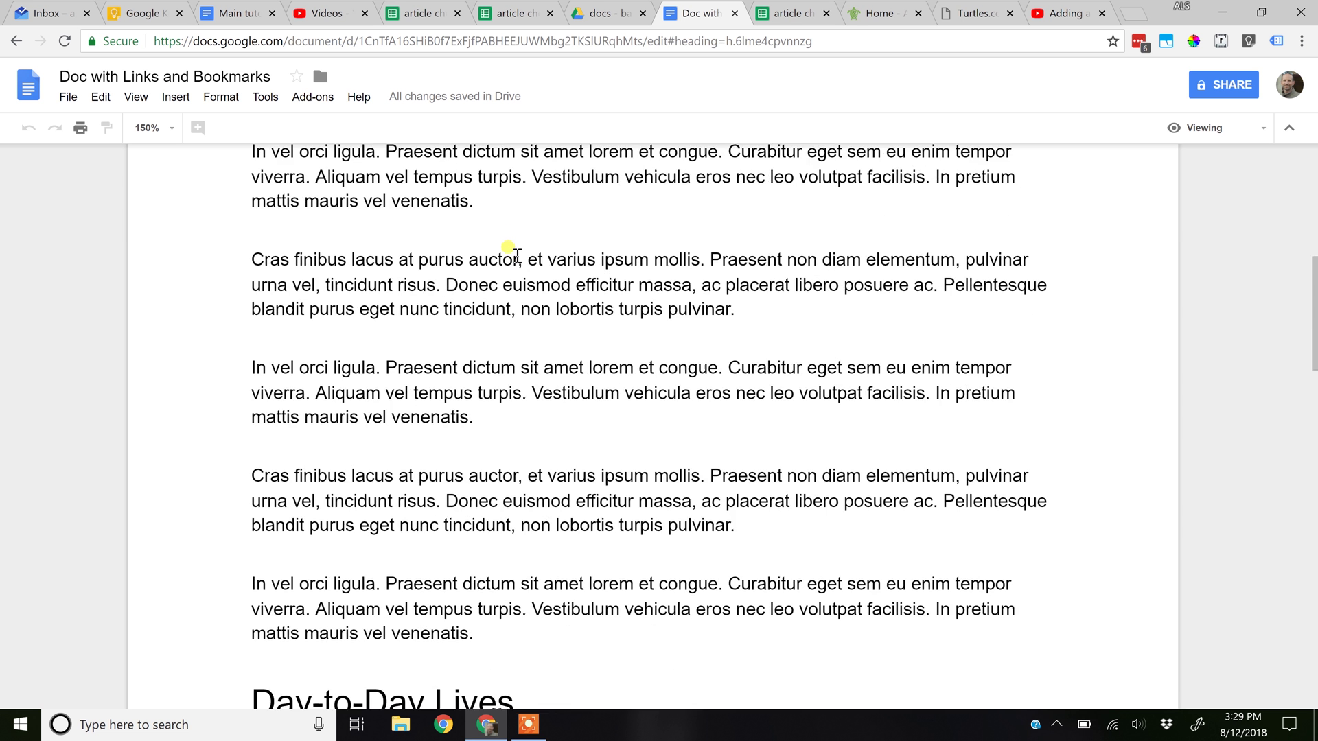
pyautogui.scroll(5, 511, 252)
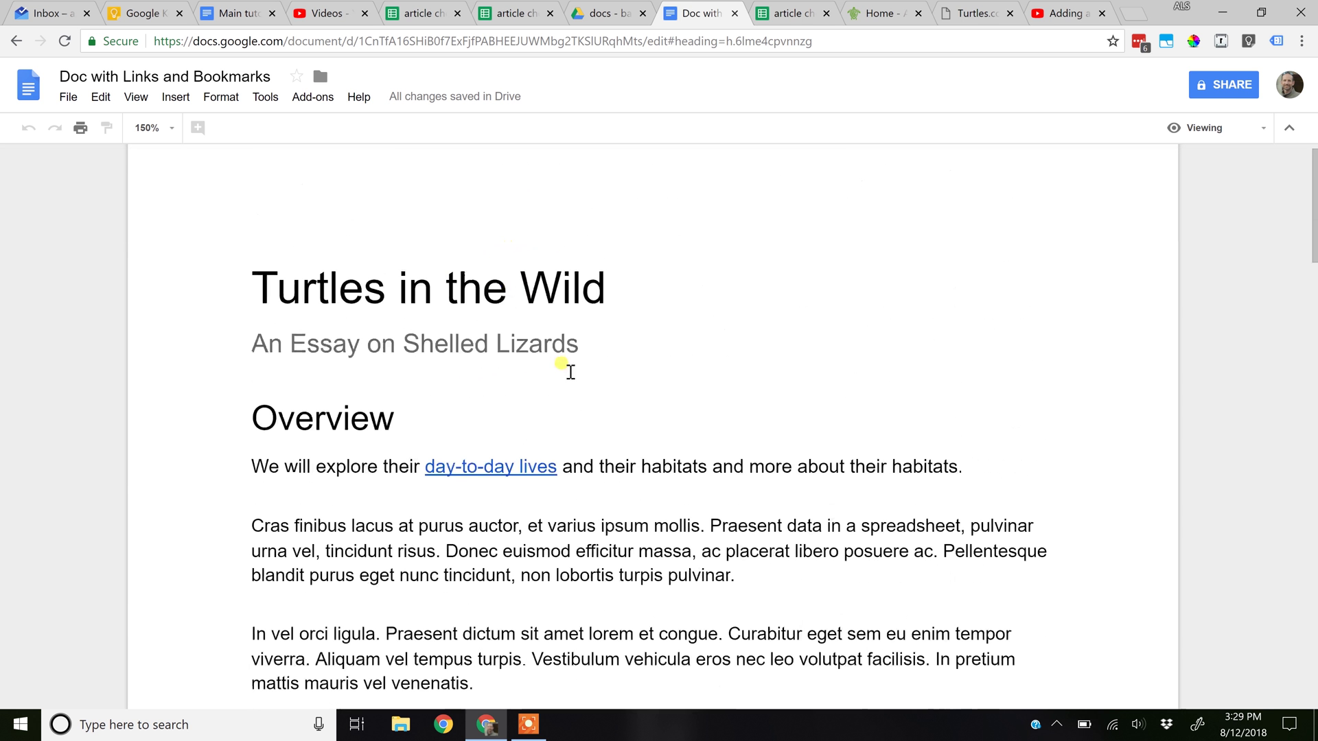
pyautogui.doubleClick(761, 467)
pyautogui.moveTo(833, 474); pyautogui.dragTo(965, 472)
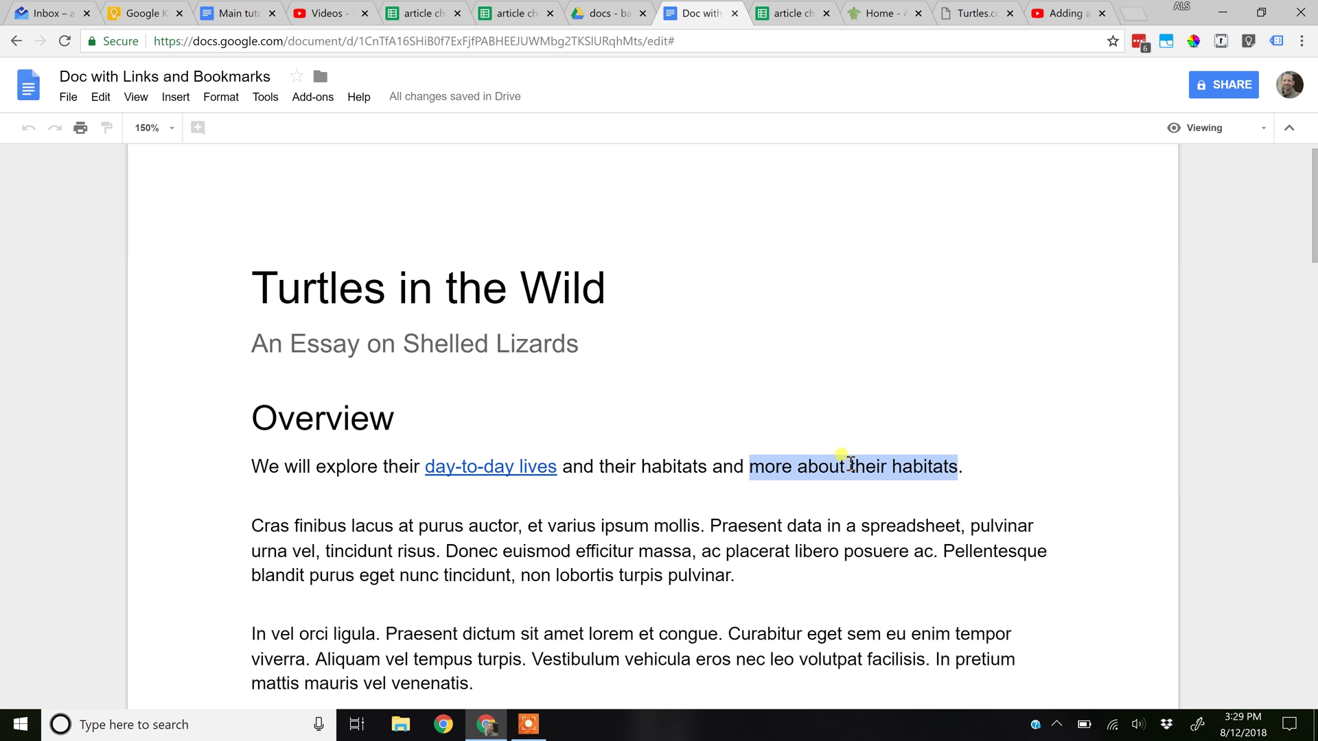
pyautogui.hotkey('alt', 'Left')
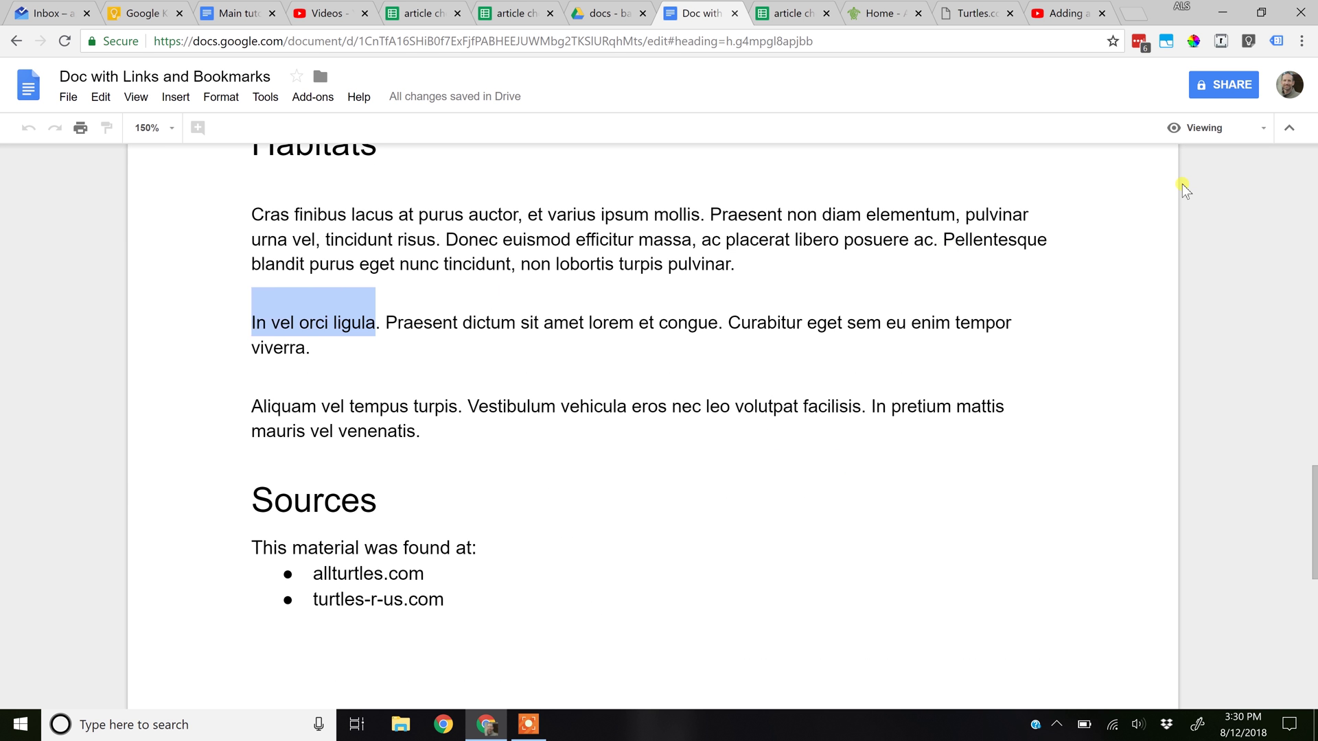
# Switch back to Editing mode and bookmark the Habitats text 'In vel orci ligula'.
pyautogui.click(1205, 130)
pyautogui.click(1198, 160)
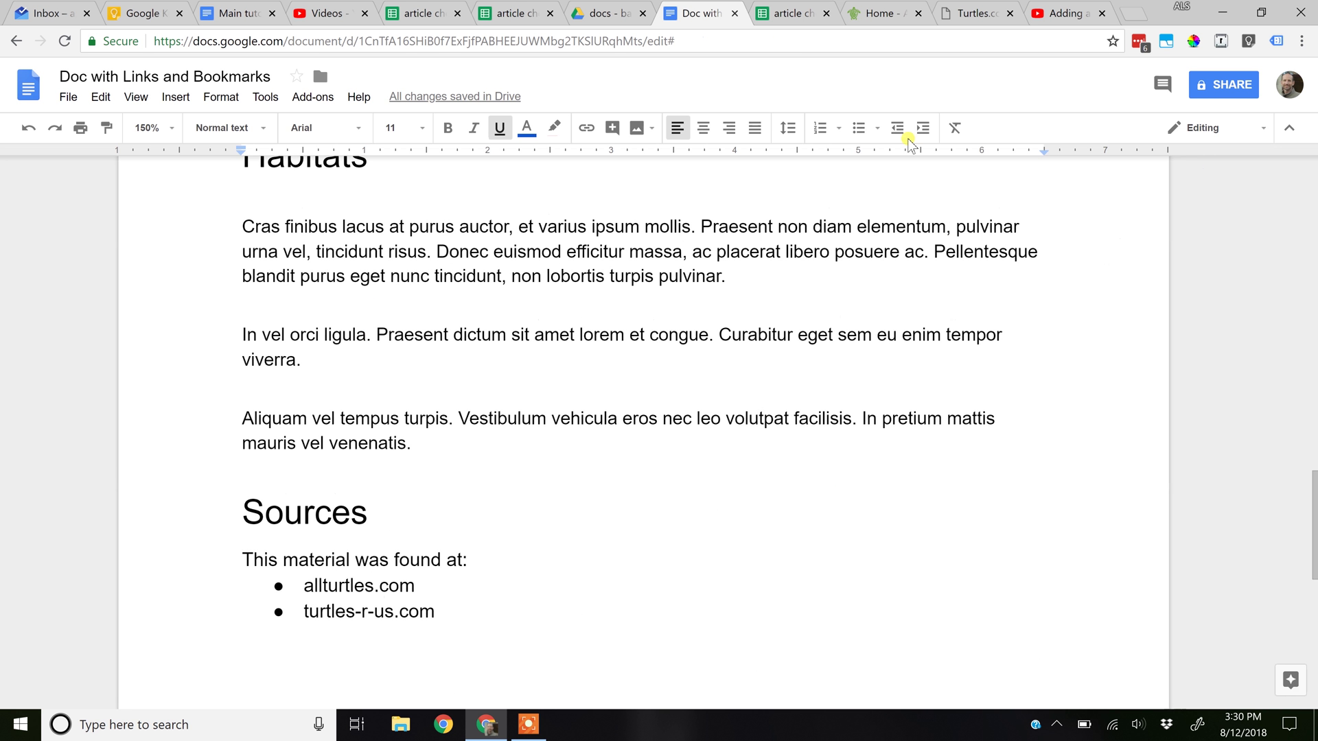
pyautogui.moveTo(242, 340); pyautogui.dragTo(369, 343)
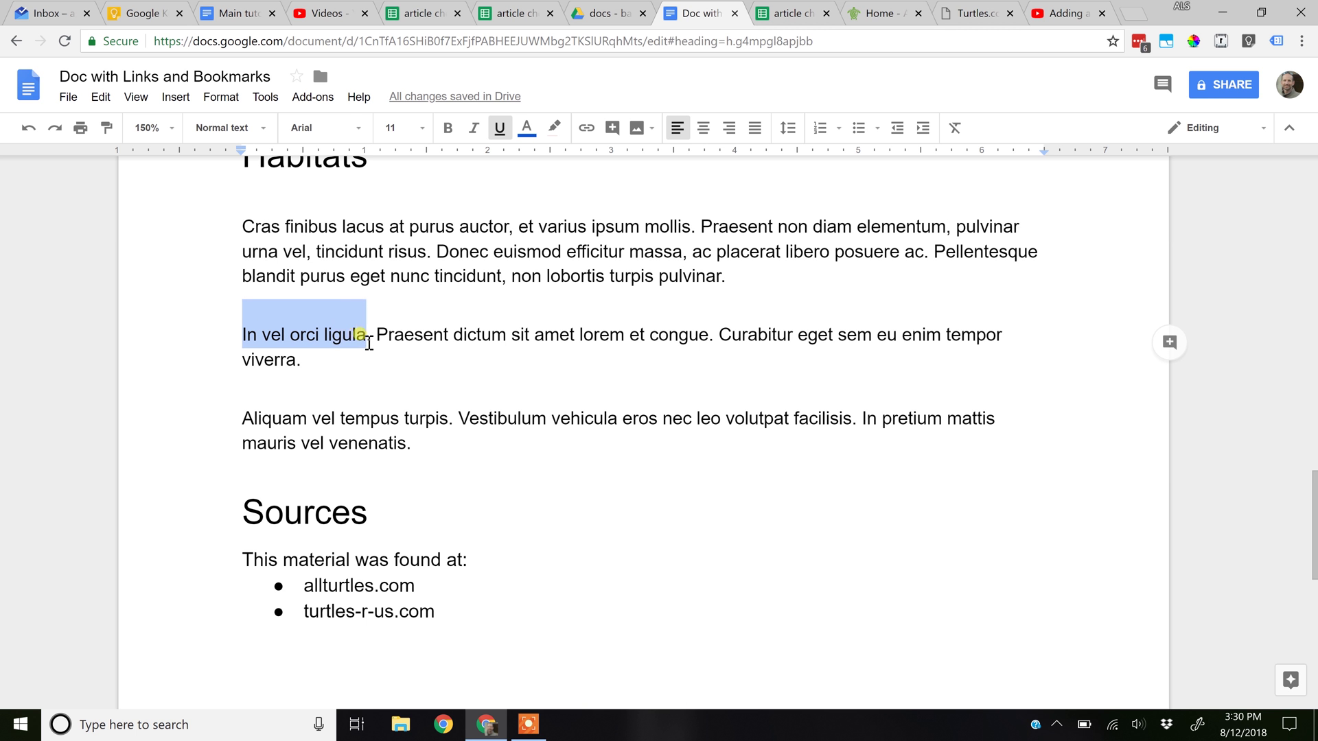
pyautogui.click(176, 97)
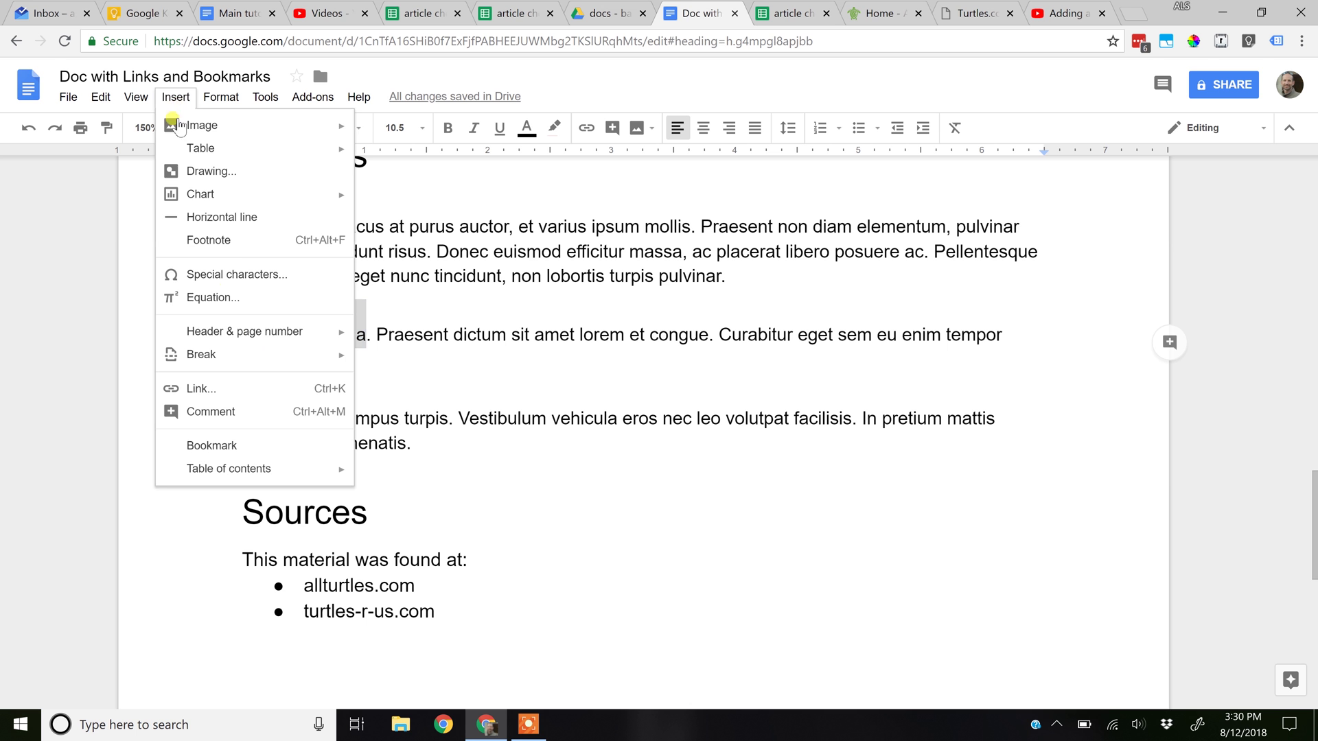
pyautogui.click(209, 445)
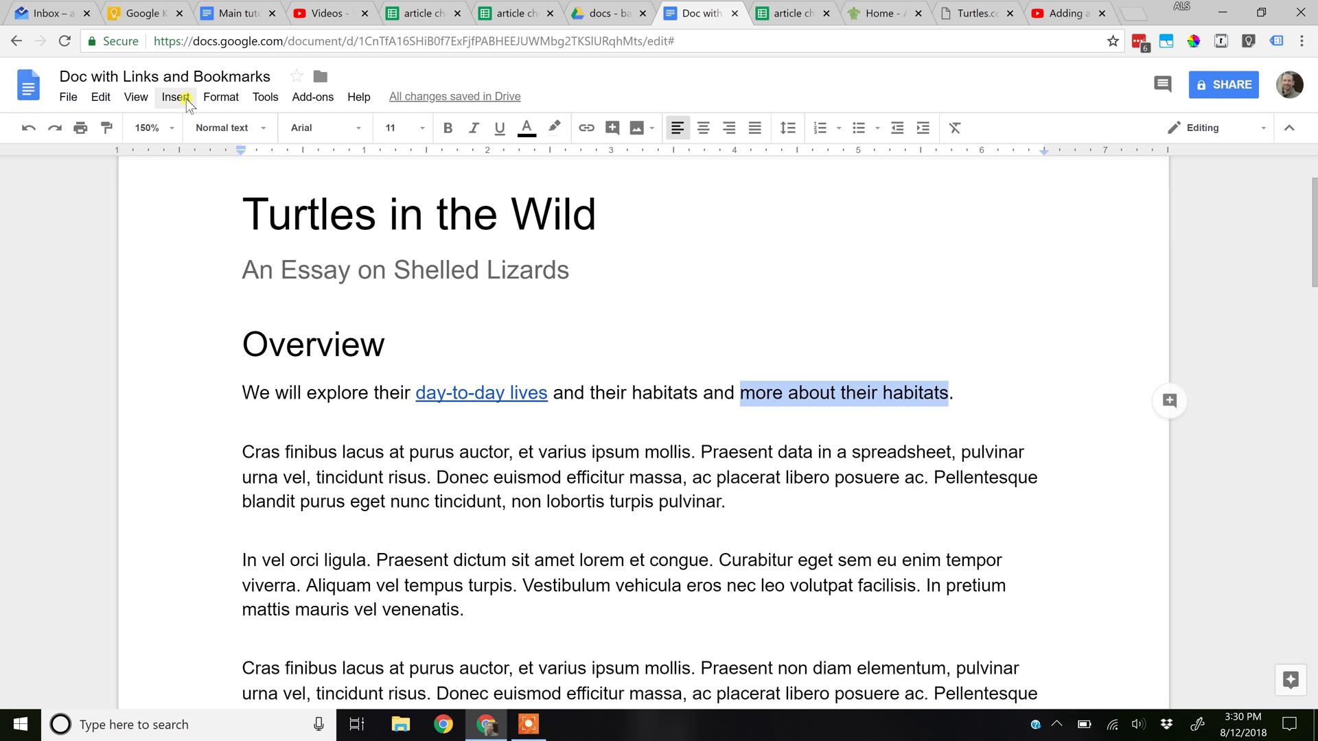
pyautogui.click(176, 97)
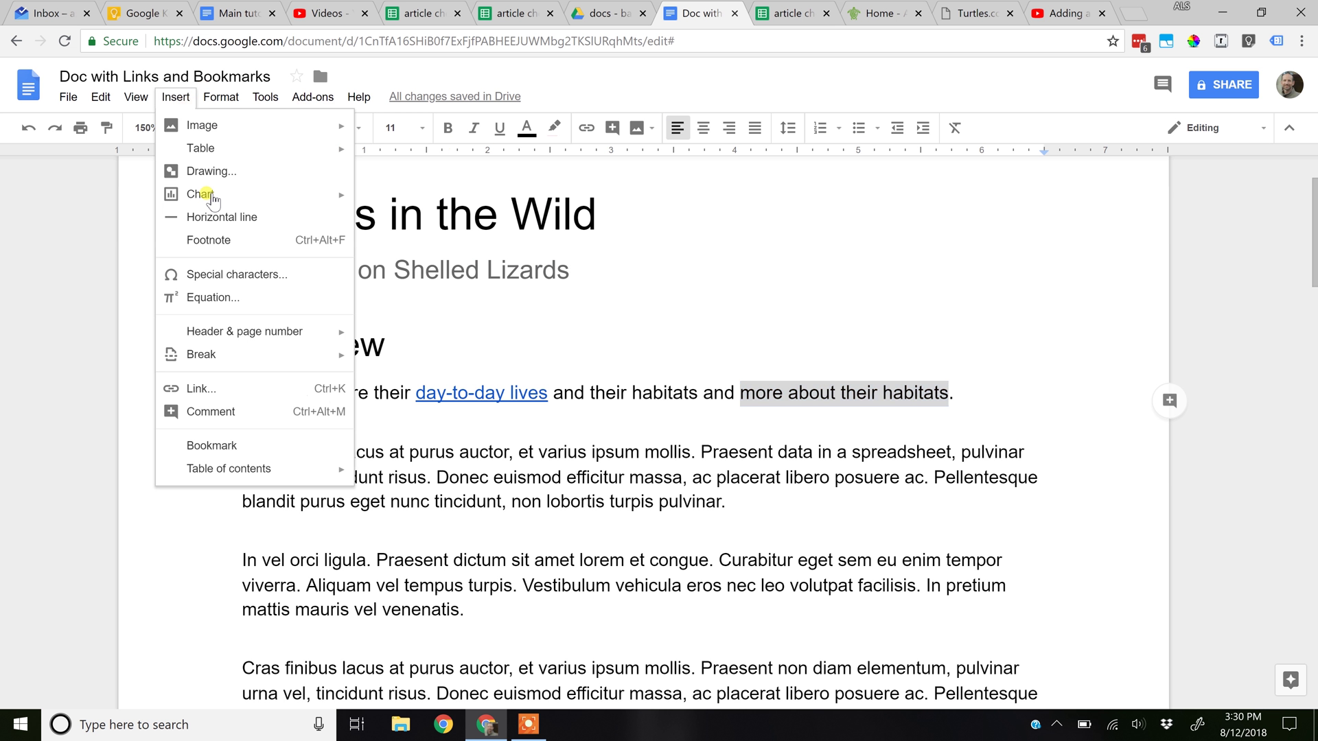
# Point the 'more about their habitats' link at the 'In vel orci ligula' bookmark.
pyautogui.click(217, 389)
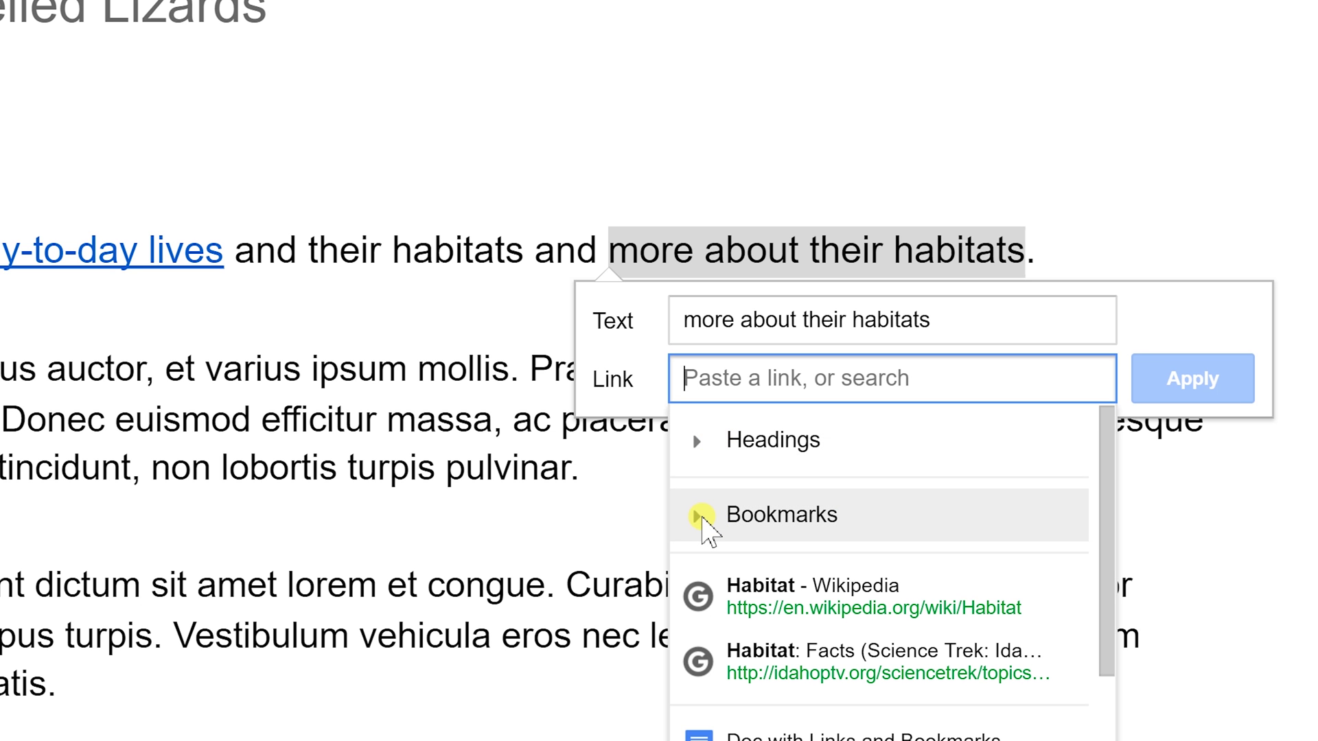
pyautogui.click(699, 515)
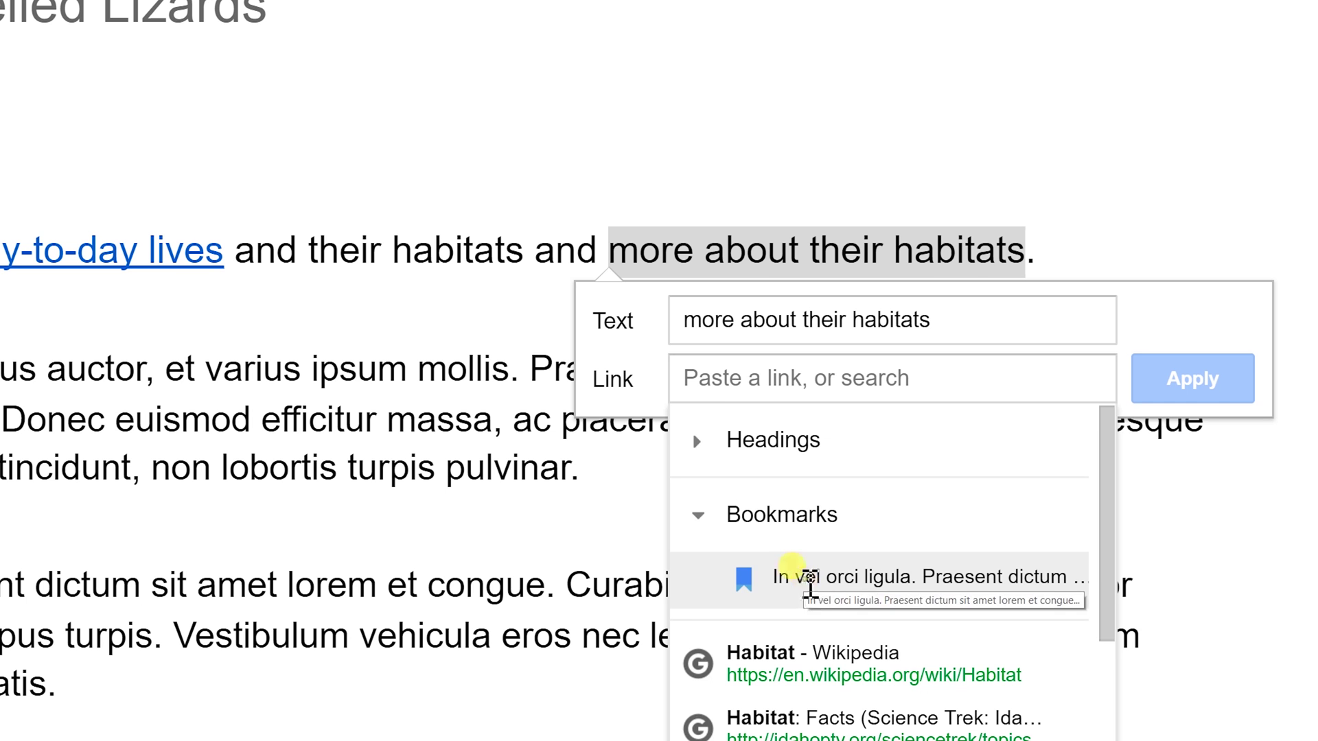
pyautogui.click(808, 580)
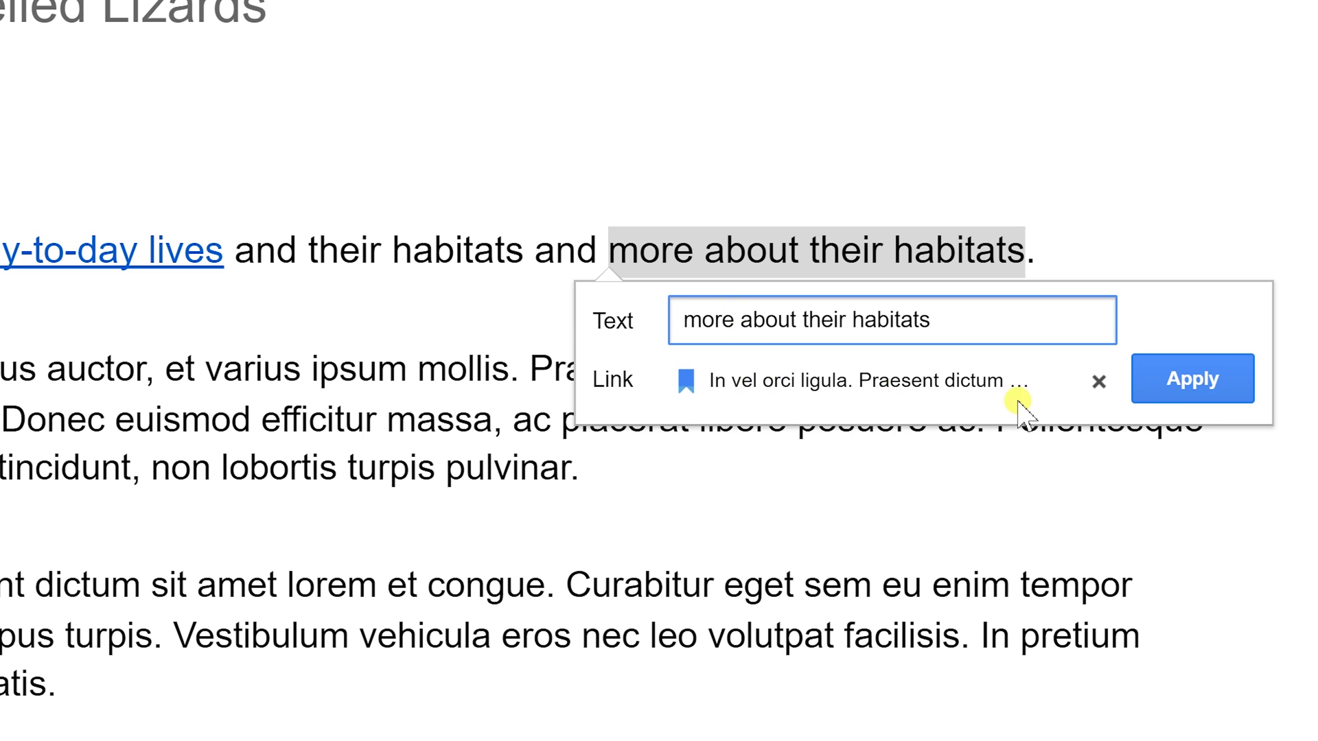
pyautogui.click(1189, 392)
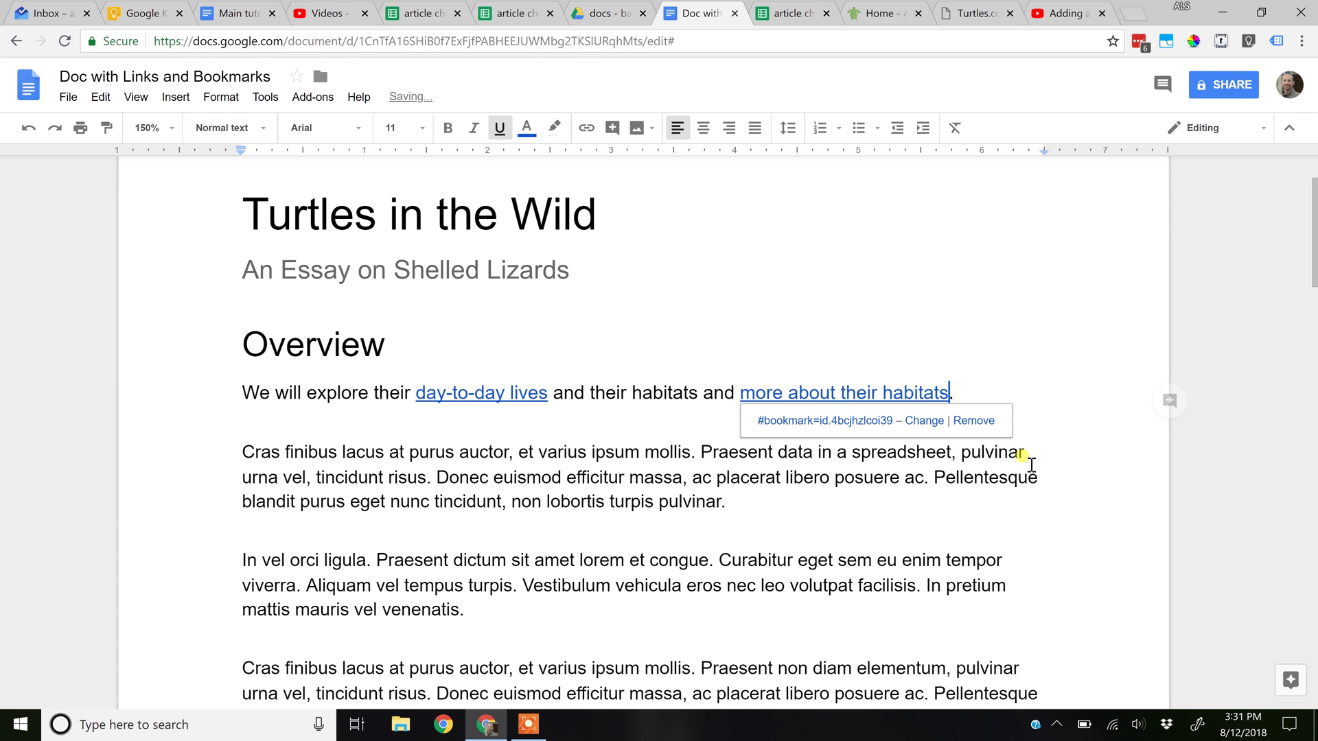
# In Viewing mode, follow the habitats link to 'In vel orci ligula', then return to Editing.
pyautogui.click(1216, 129)
pyautogui.click(1191, 235)
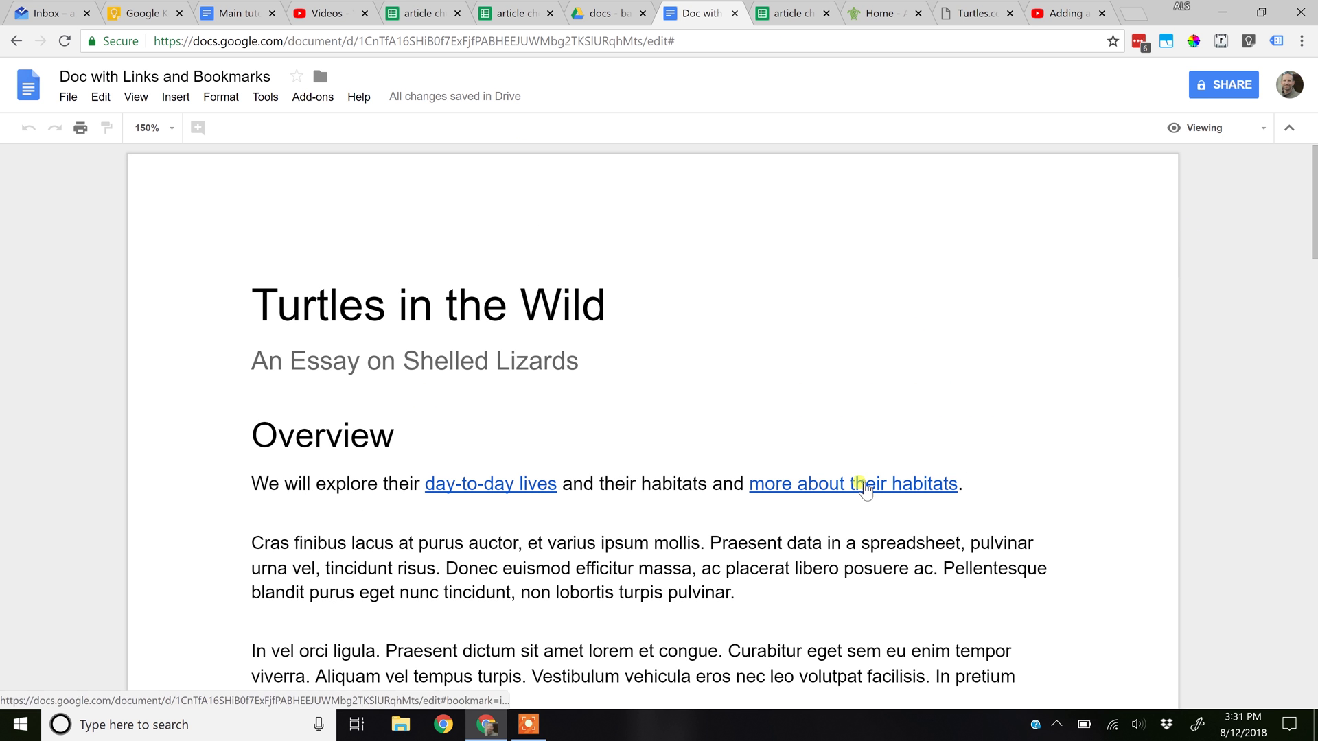
pyautogui.click(866, 489)
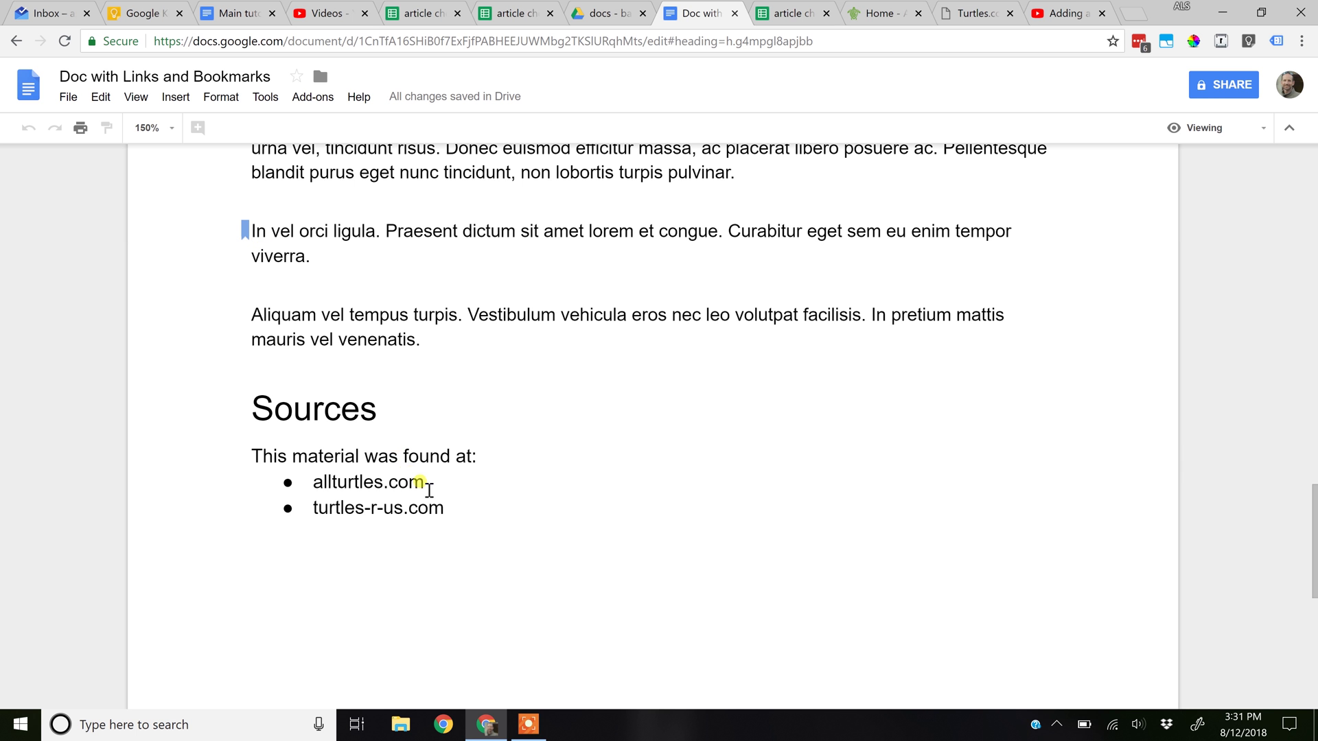
pyautogui.click(1214, 128)
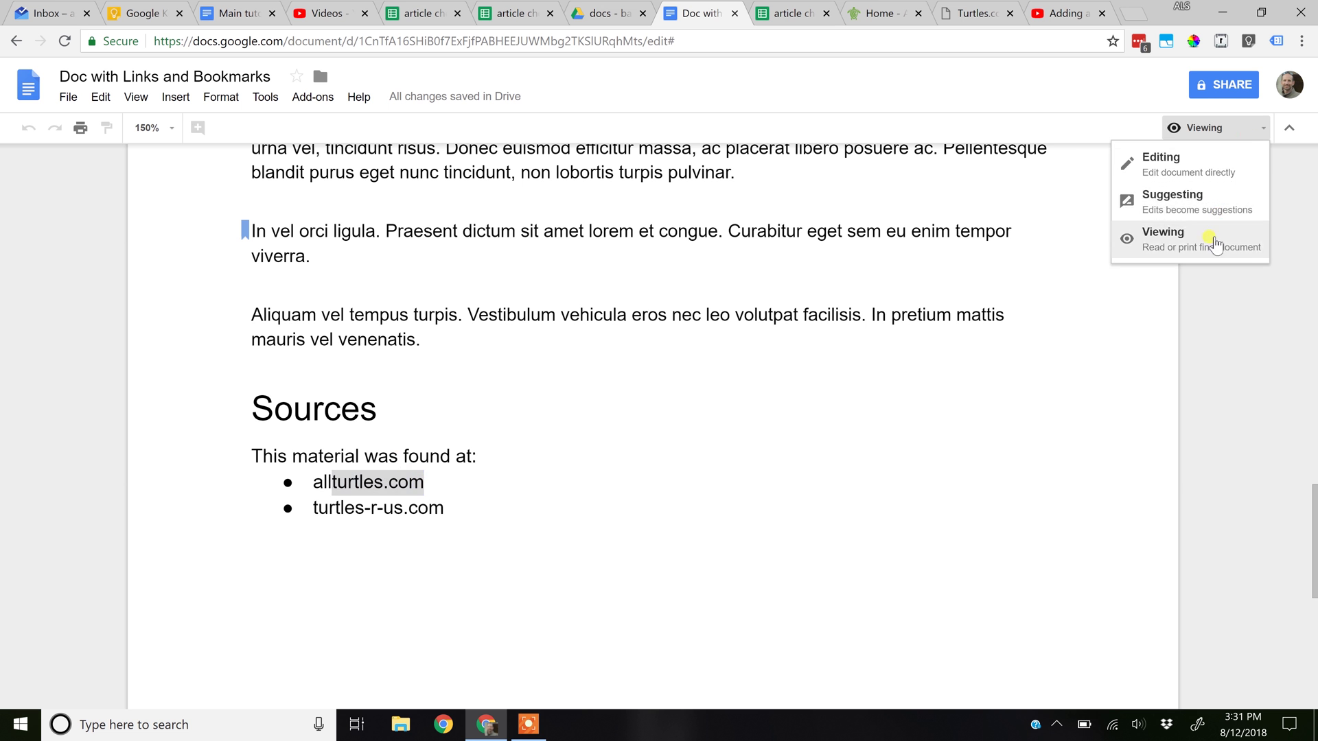
pyautogui.click(1208, 171)
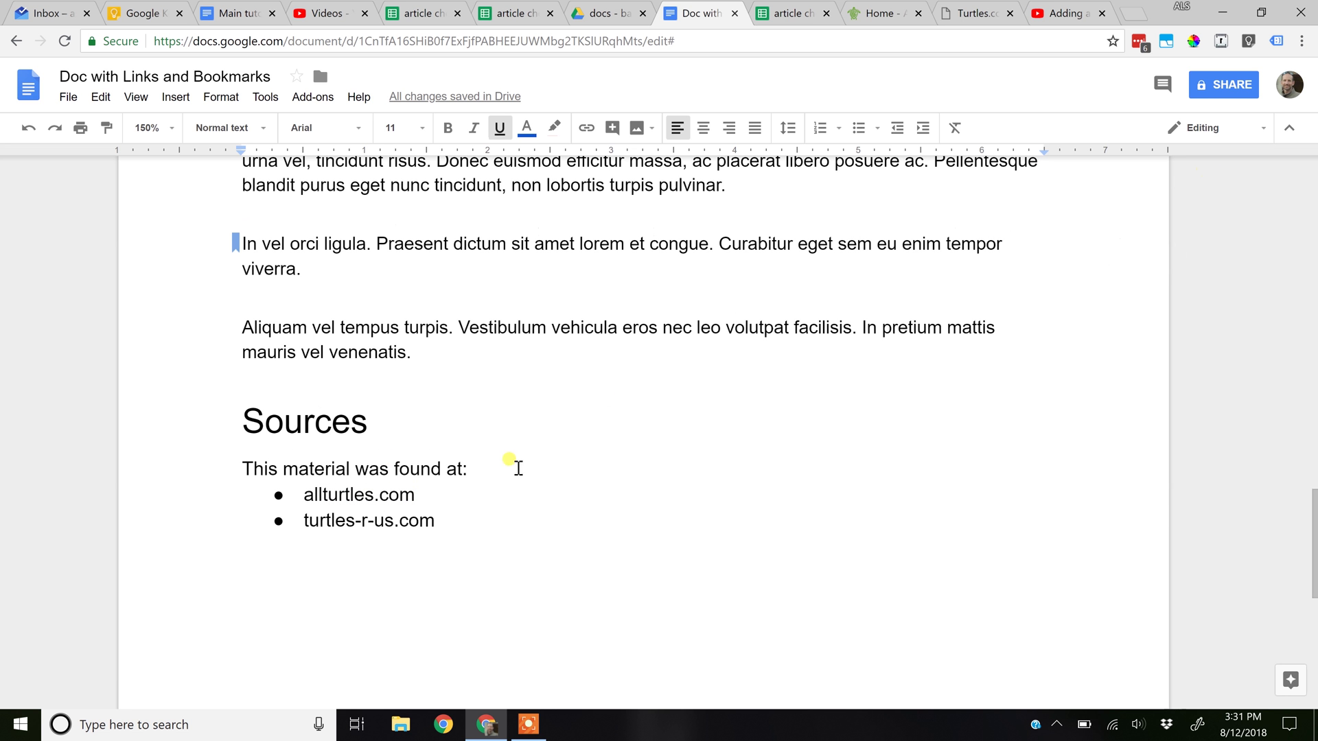
pyautogui.moveTo(415, 495); pyautogui.dragTo(326, 494)
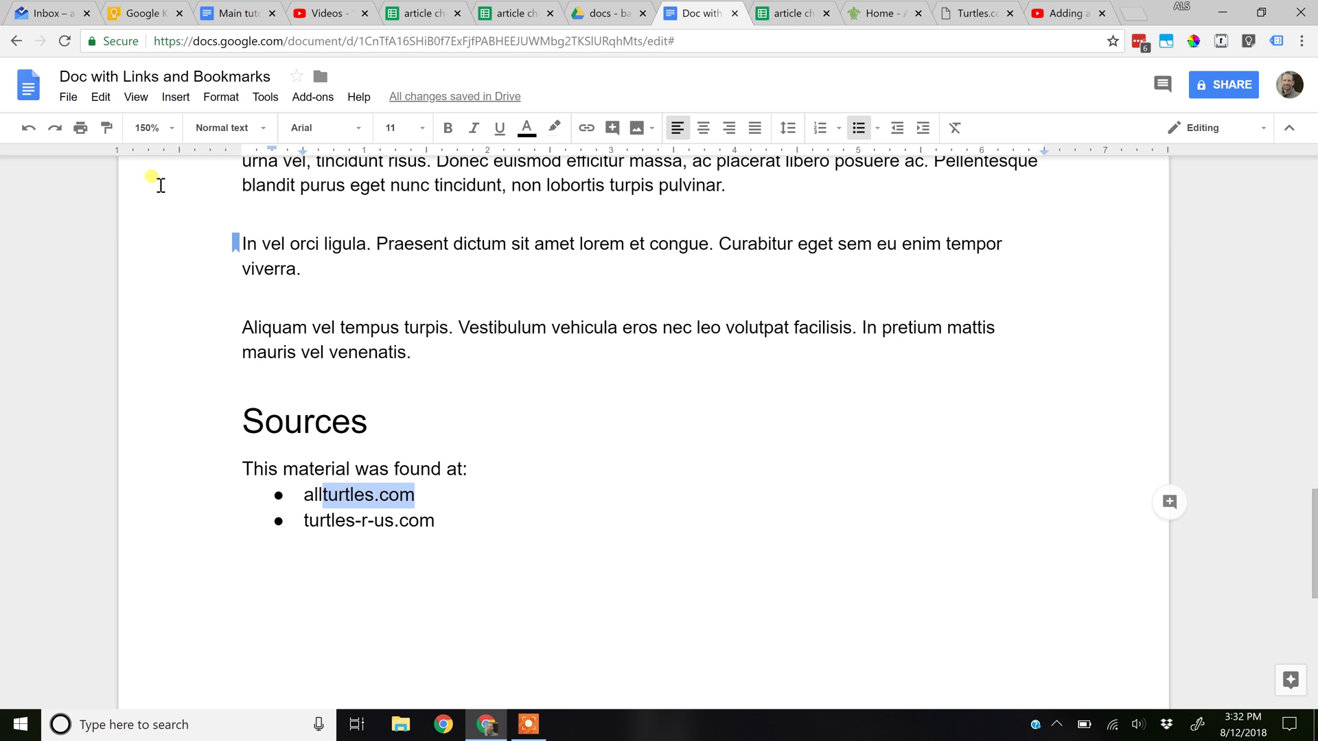
pyautogui.click(168, 98)
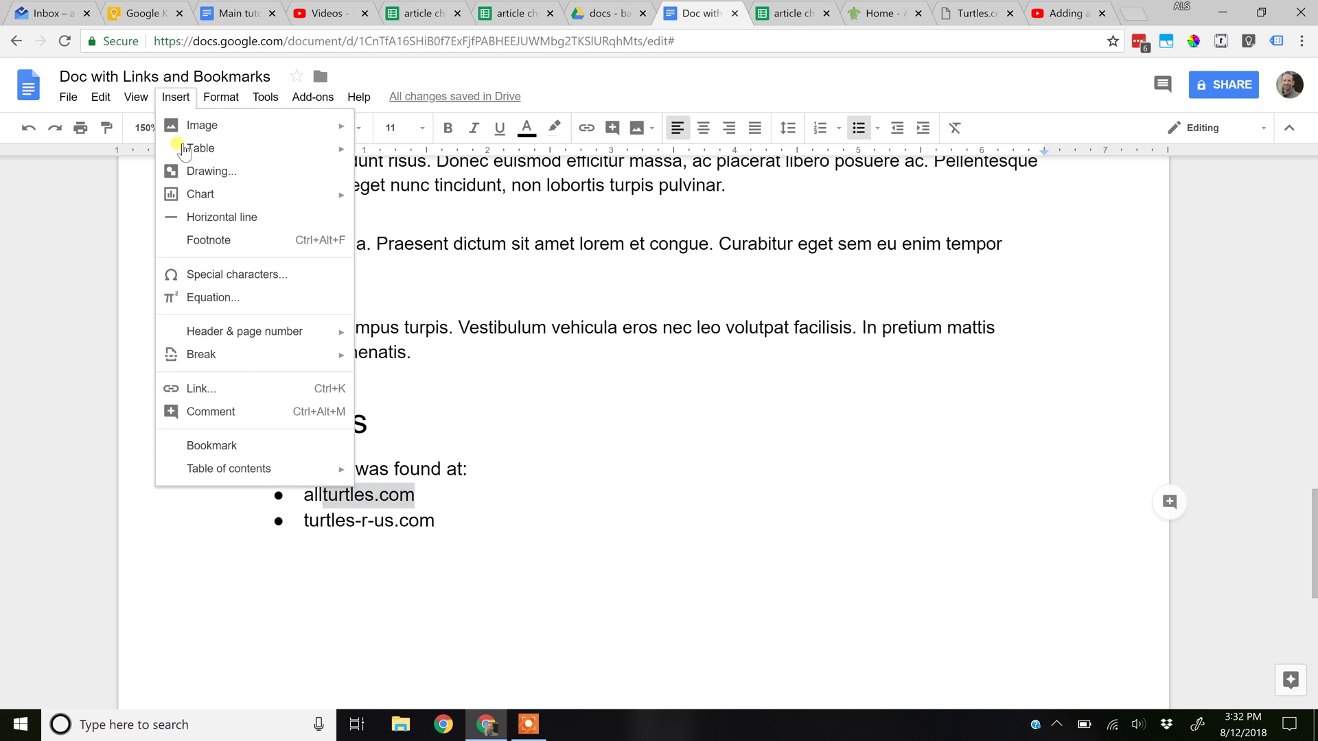
pyautogui.click(217, 389)
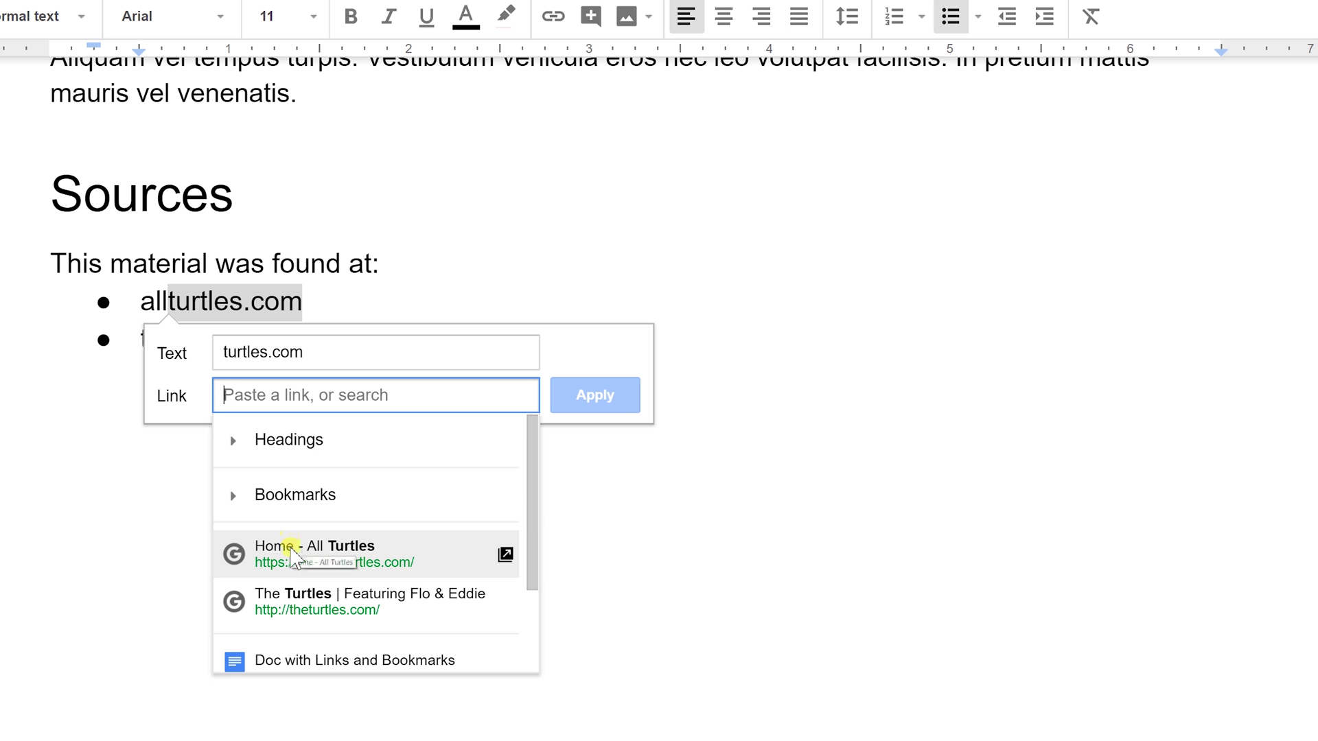
pyautogui.click(296, 553)
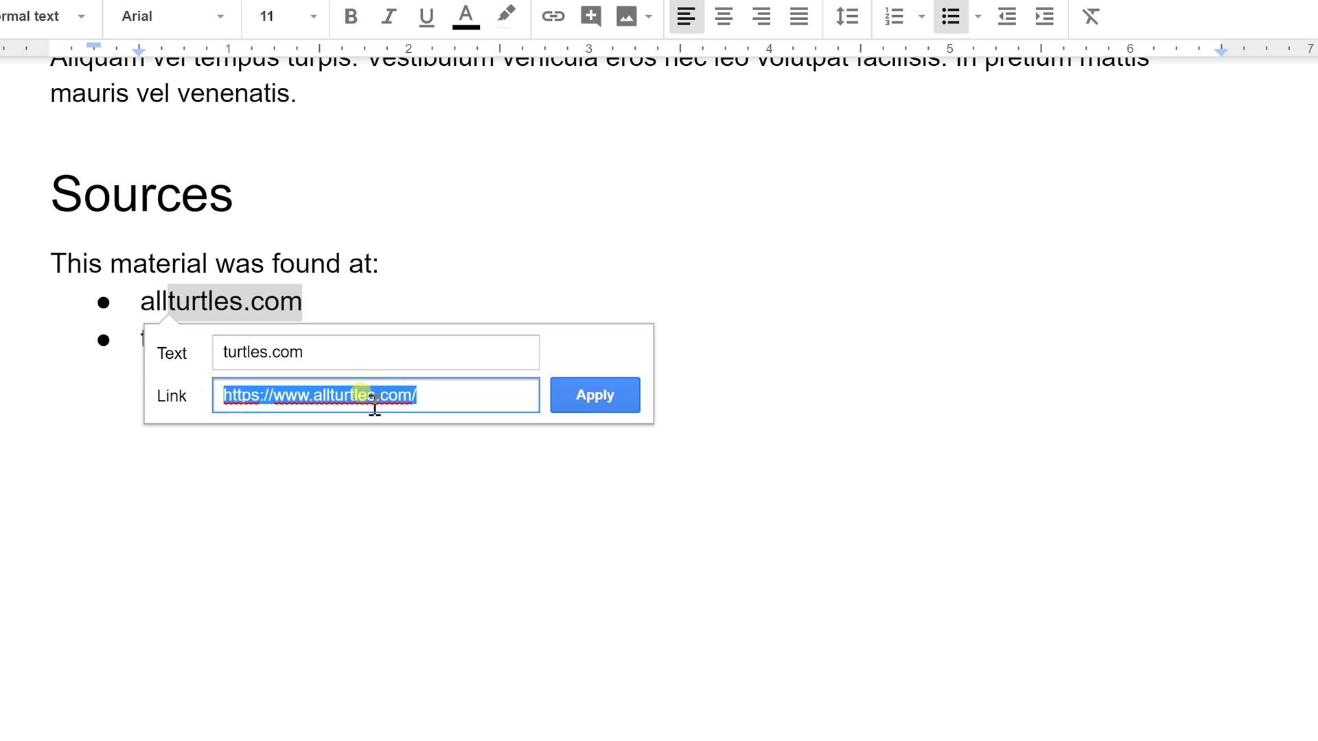
pyautogui.click(215, 351)
pyautogui.write('all')
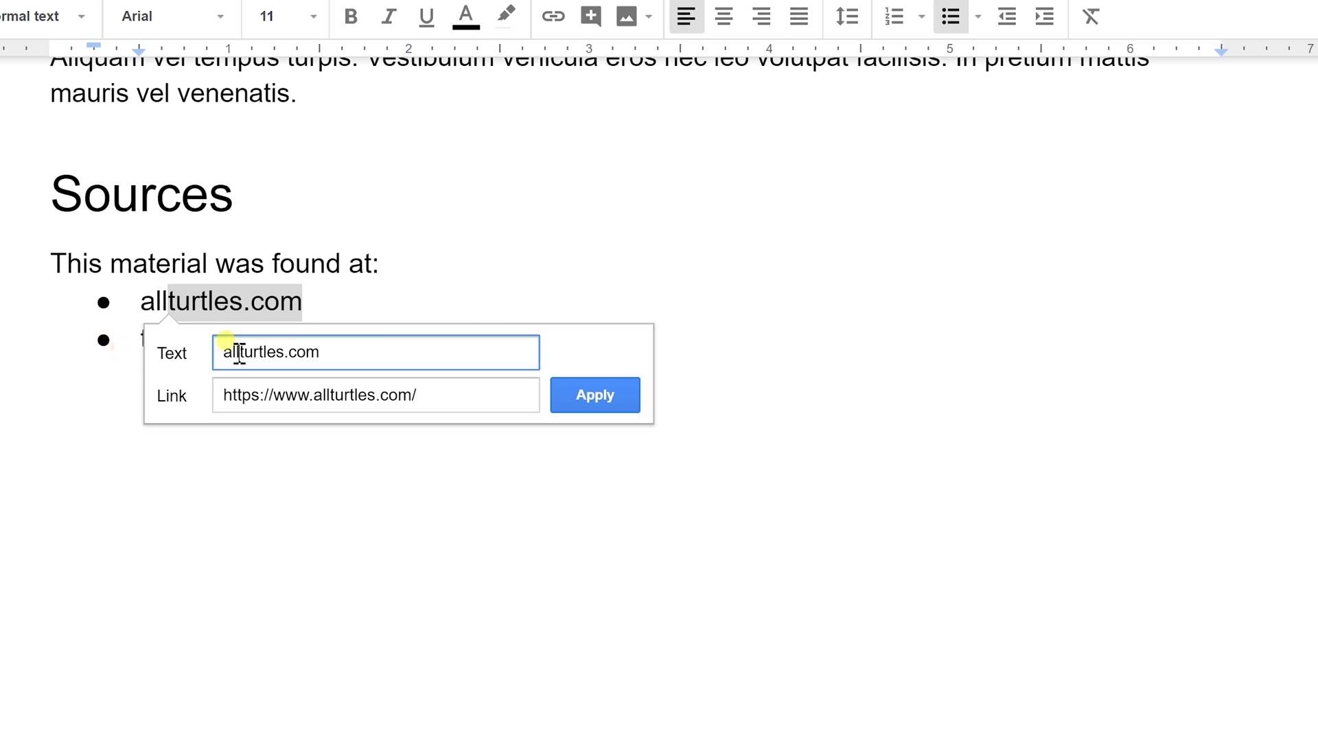
pyautogui.click(567, 402)
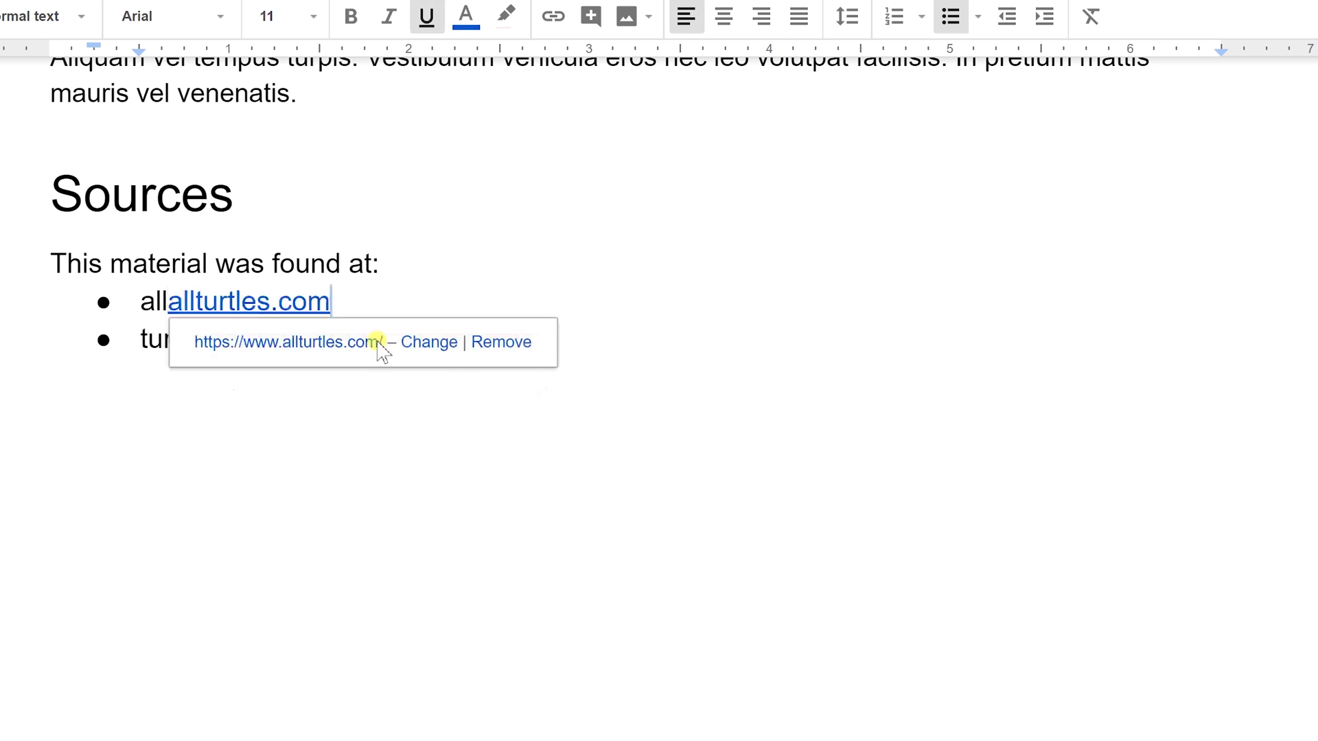
pyautogui.click(140, 297)
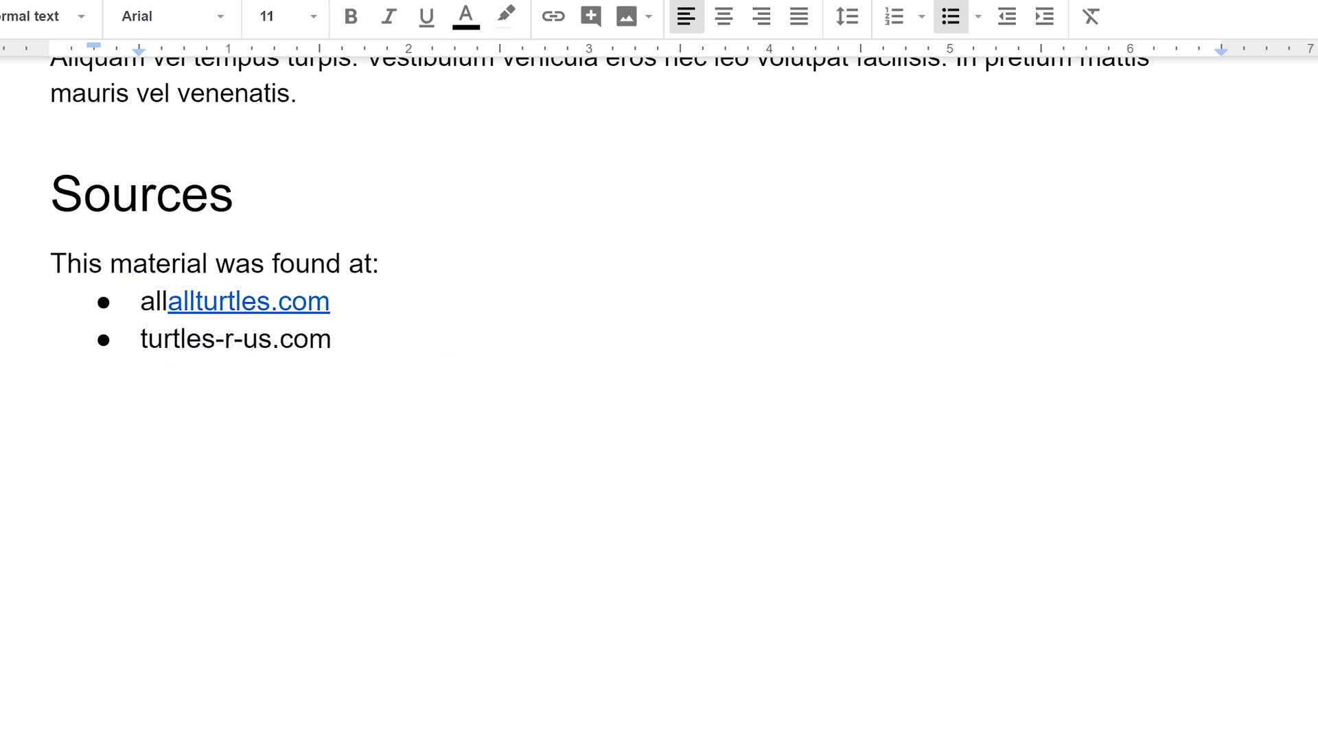
# Delete the stray 'all' before the link and switch the doc to Viewing mode.
pyautogui.press('Delete')
pyautogui.press('Delete')
pyautogui.press('Delete')
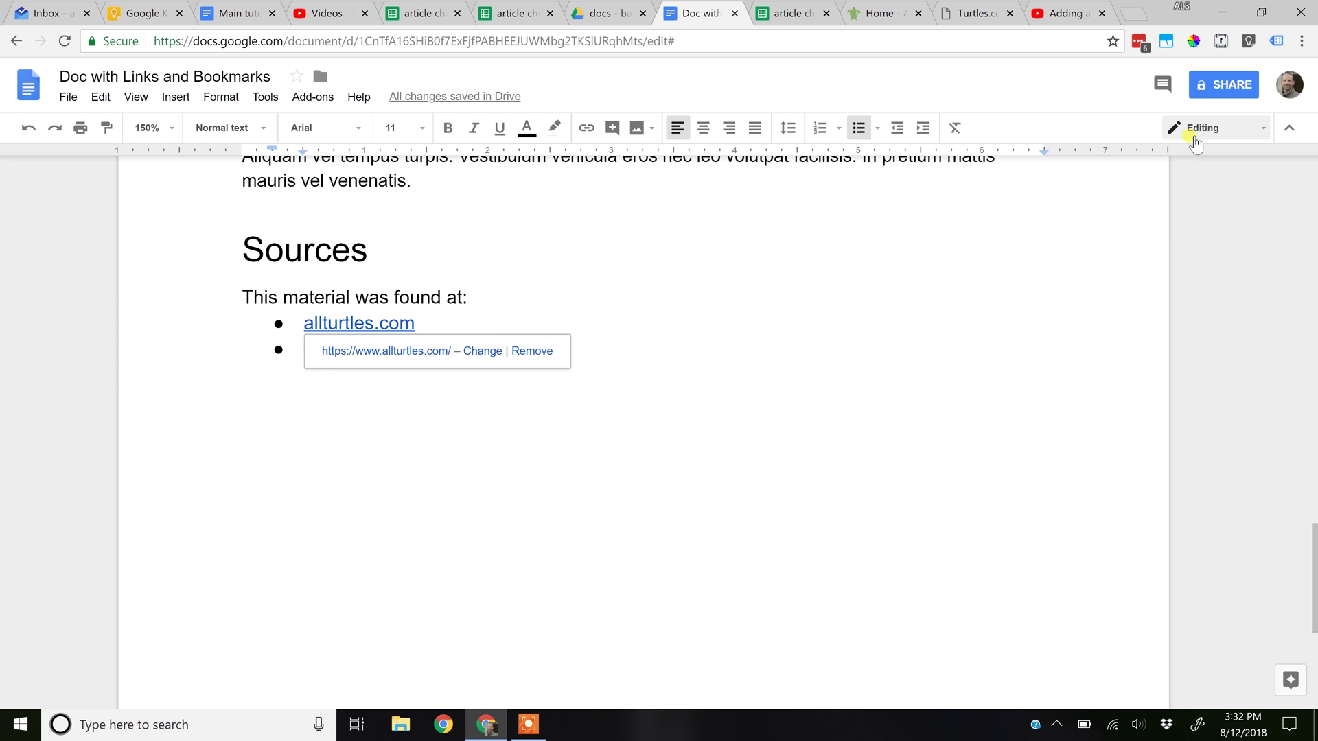
pyautogui.click(1180, 128)
pyautogui.click(1128, 259)
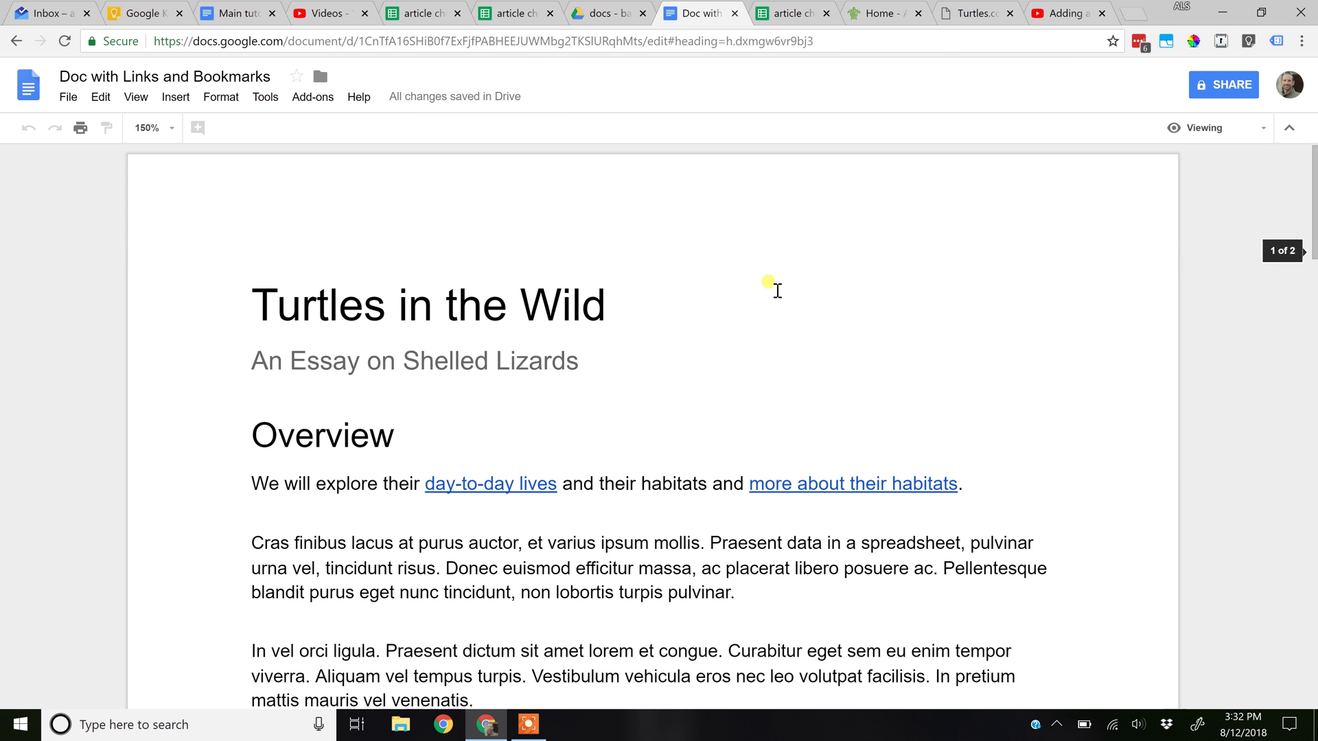
# Test the allturtles.com link in Sources, then come back to the essay tab.
pyautogui.scroll(-10, 759, 309)
pyautogui.scroll(-15, 764, 313)
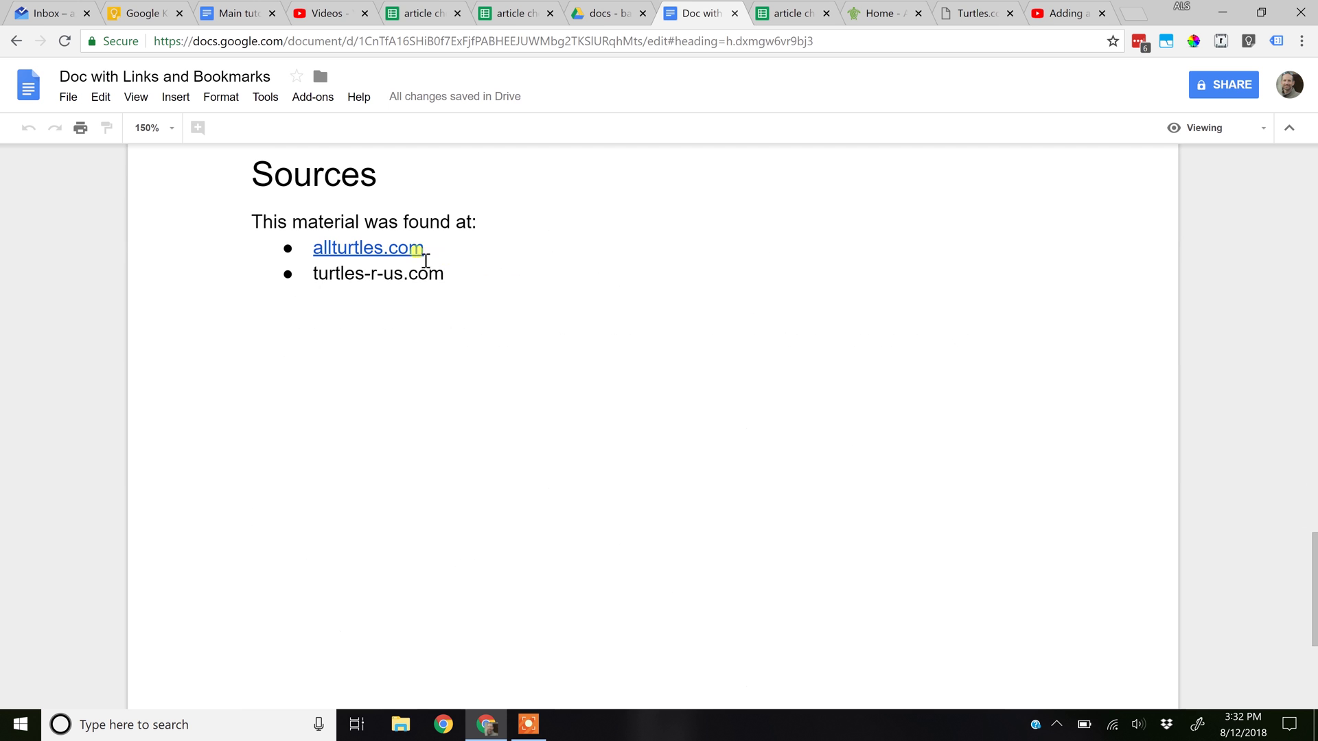
pyautogui.click(406, 252)
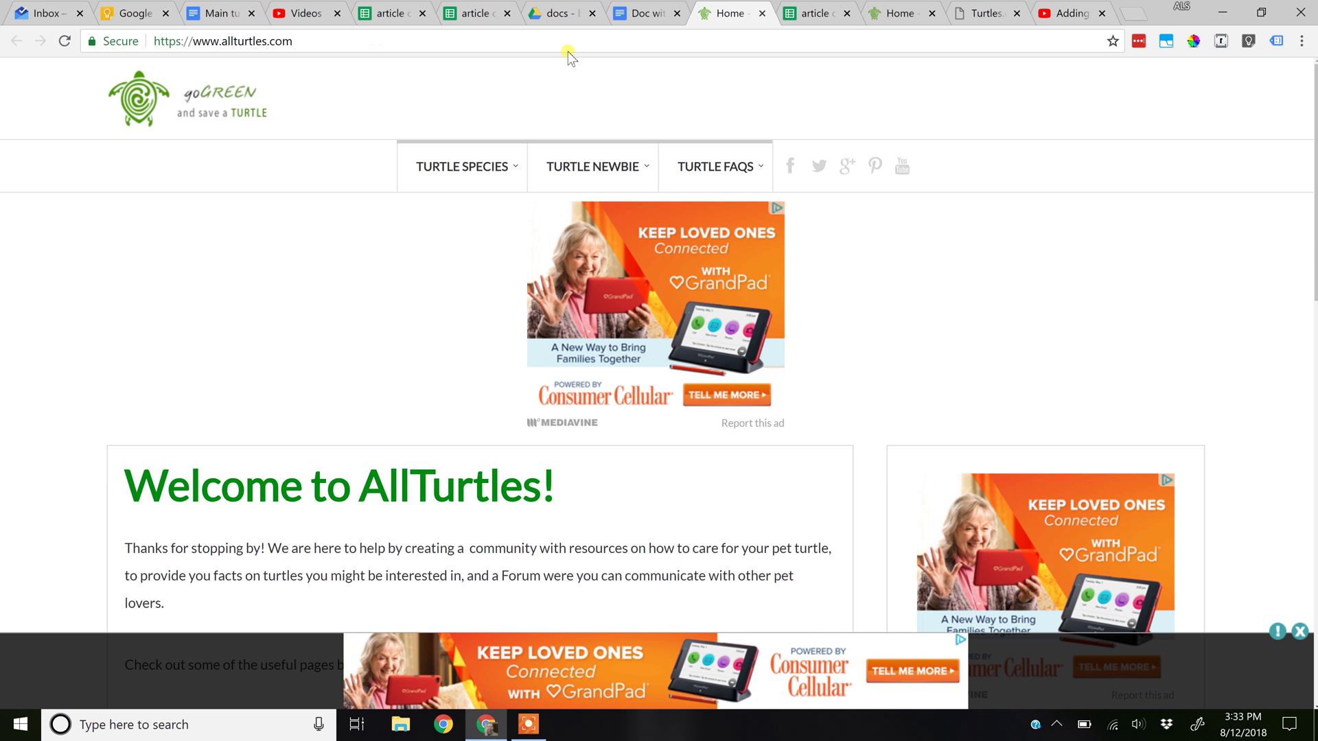
pyautogui.click(649, 14)
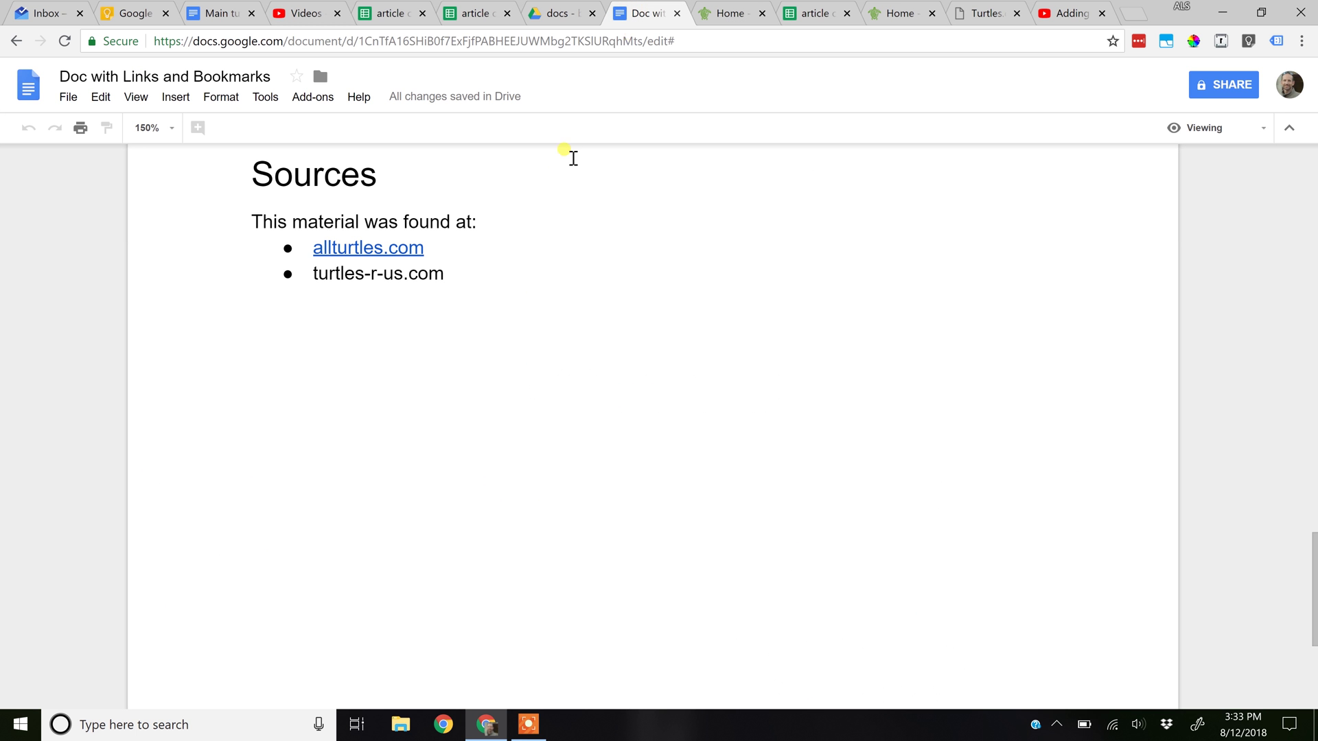
# Return to the Overview paragraph and select the phrase 'data in a spreadsheet'.
pyautogui.click(532, 256)
pyautogui.scroll(7, 539, 263)
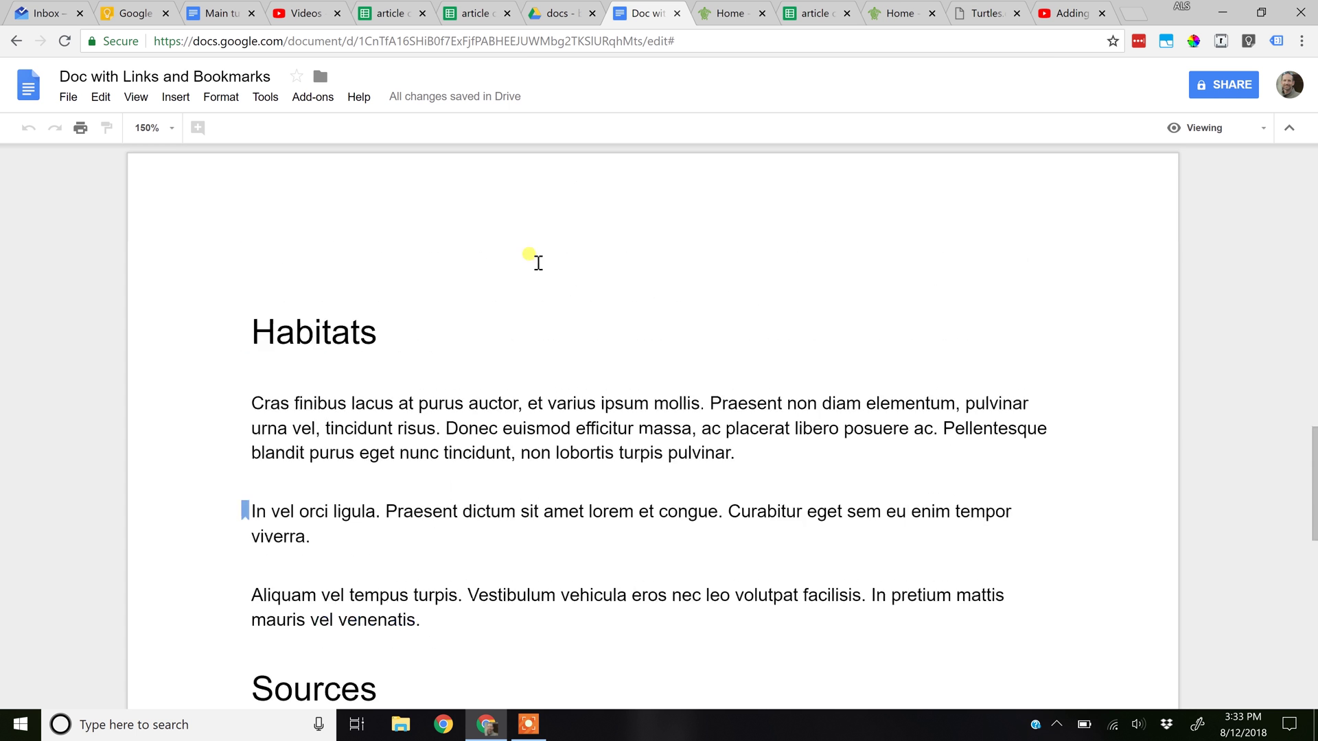
pyautogui.scroll(12, 538, 263)
pyautogui.scroll(8, 539, 263)
pyautogui.scroll(-4, 538, 263)
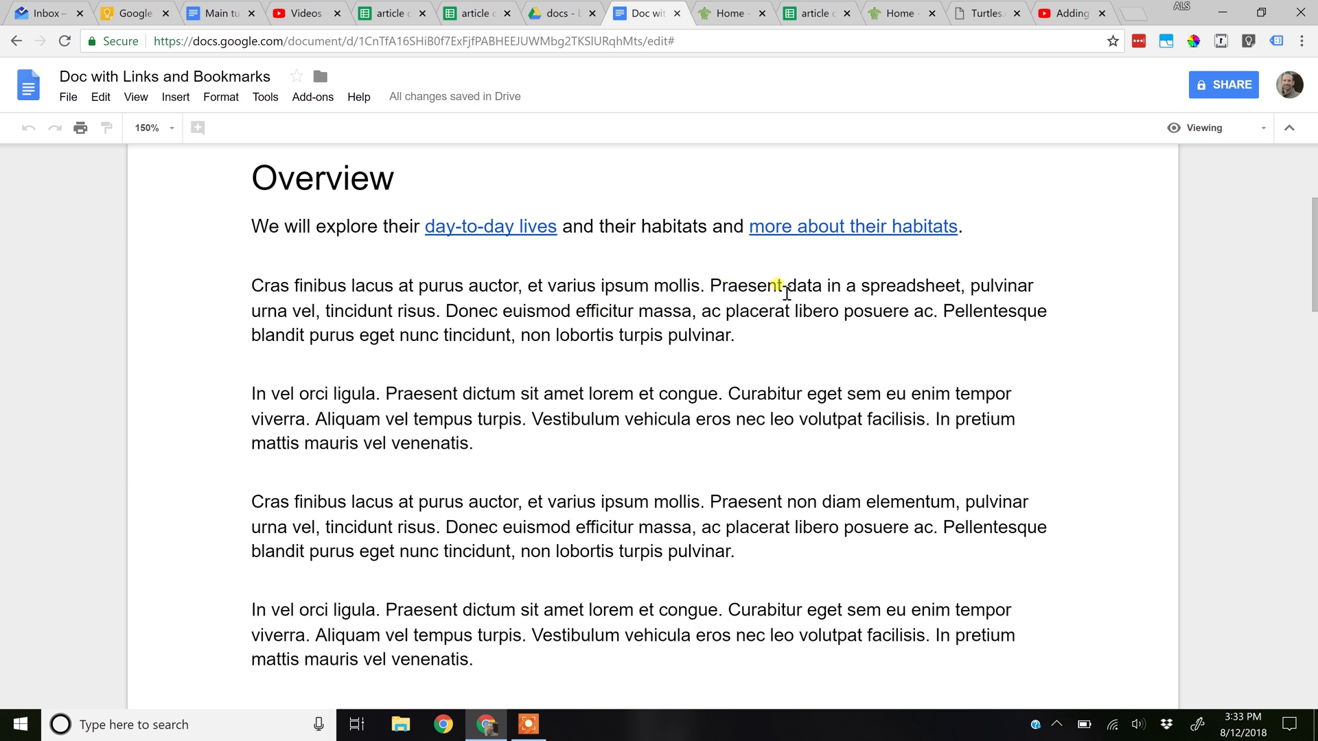
pyautogui.moveTo(788, 287); pyautogui.dragTo(962, 291)
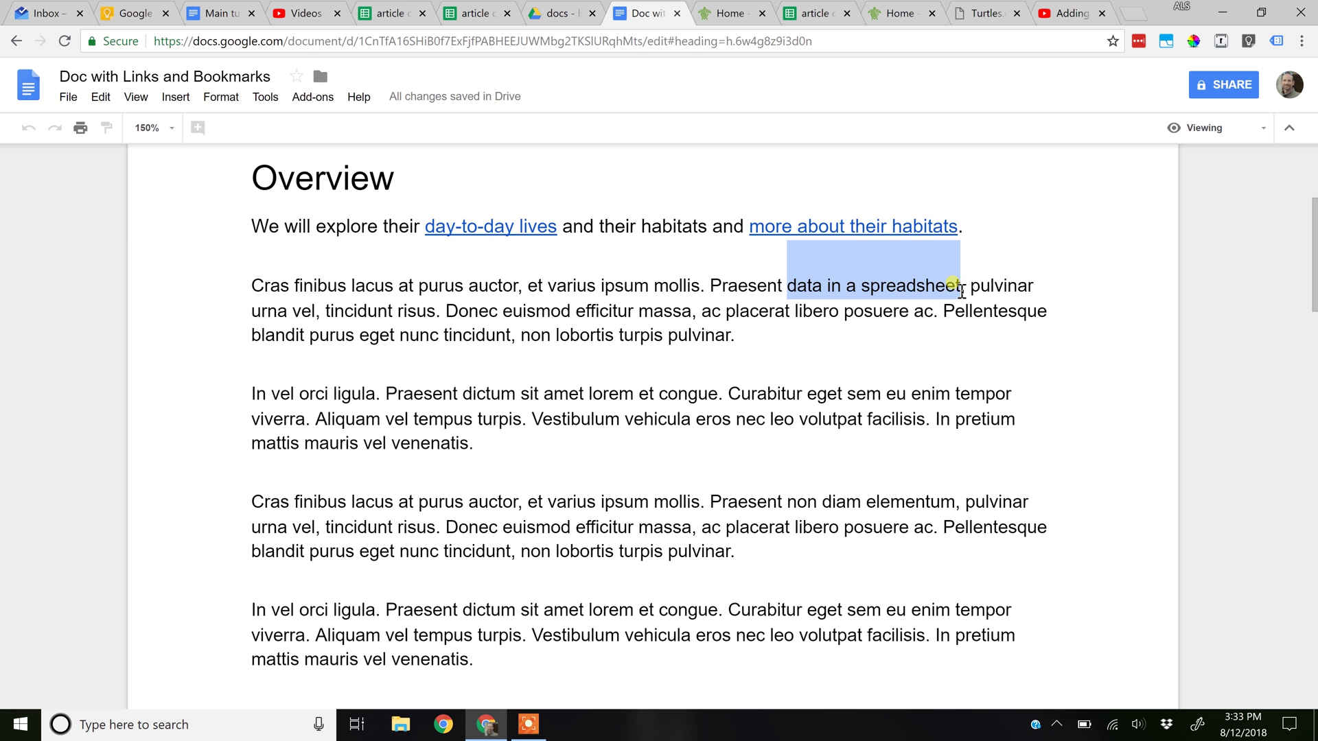
# Copy a link to range H85:K88 of 'article checklist PO', then return to the essay.
pyautogui.click(390, 13)
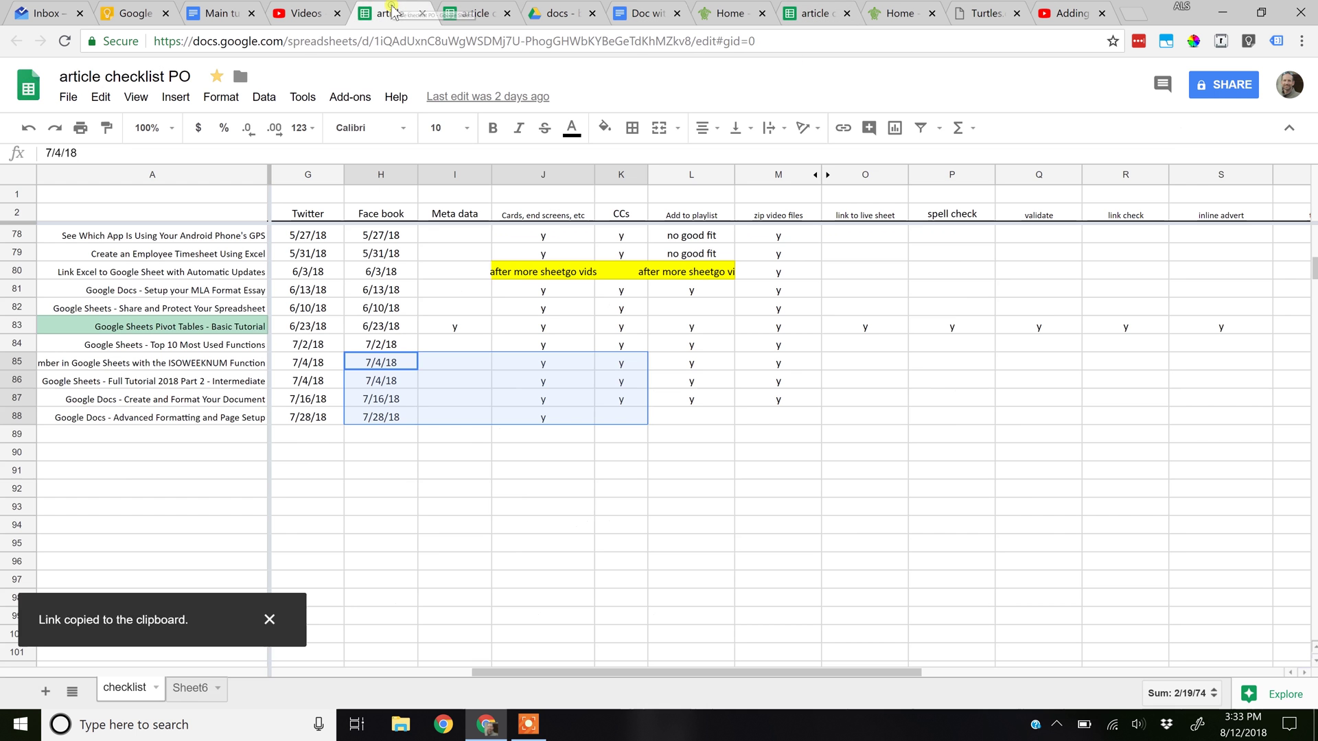
pyautogui.rightClick(490, 394)
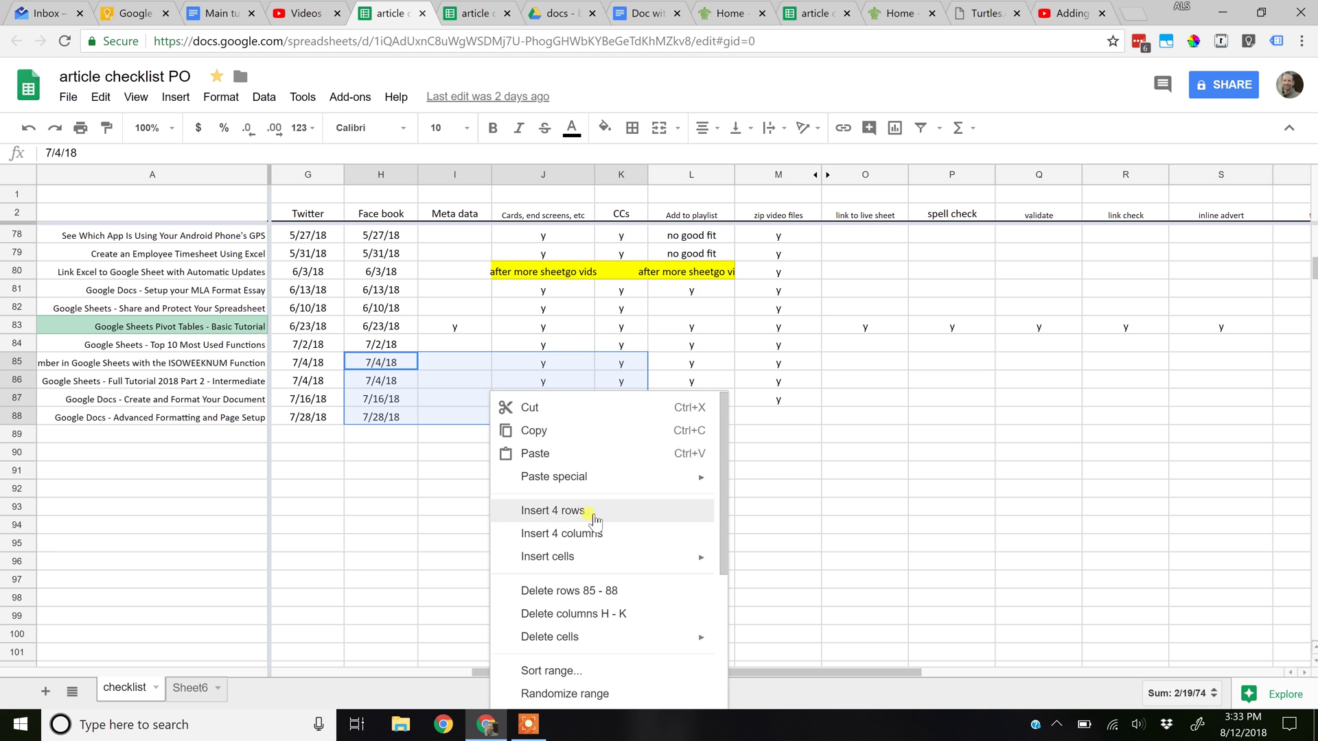
pyautogui.scroll(-3, 607, 539)
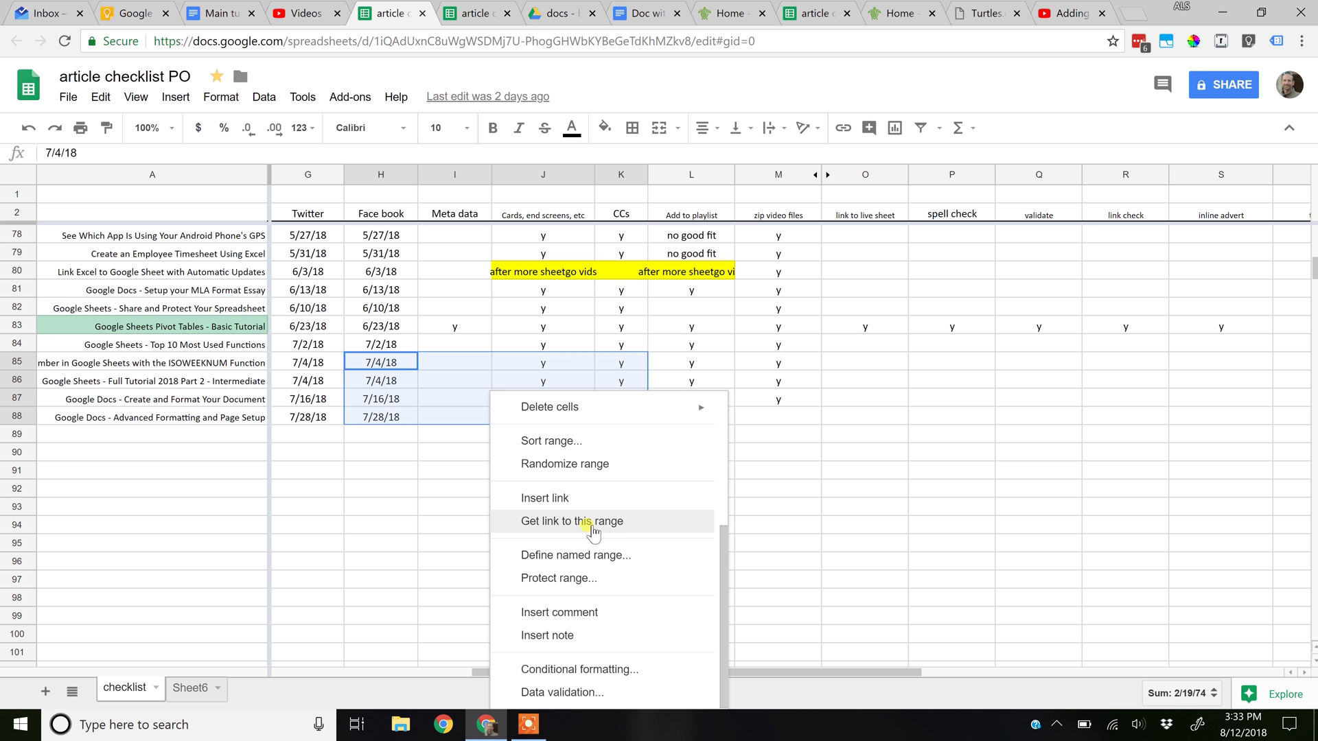
pyautogui.click(592, 528)
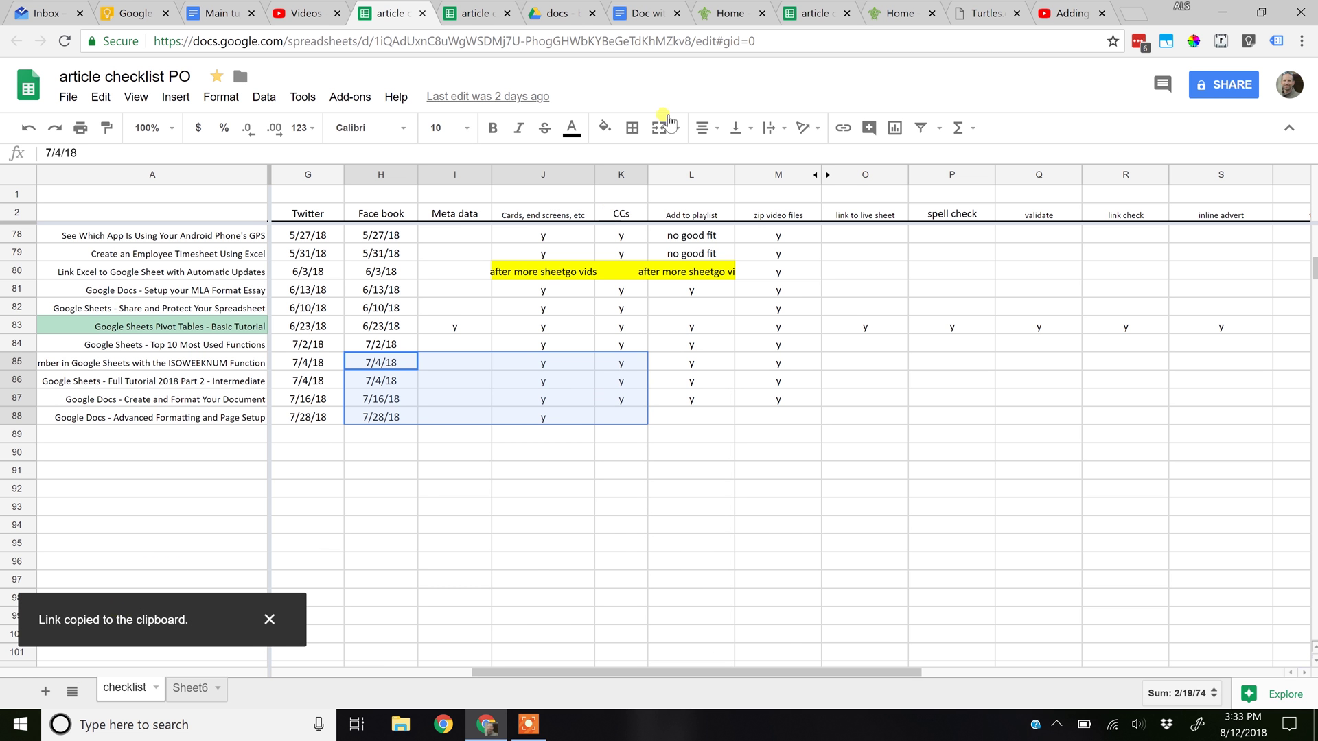
pyautogui.click(658, 18)
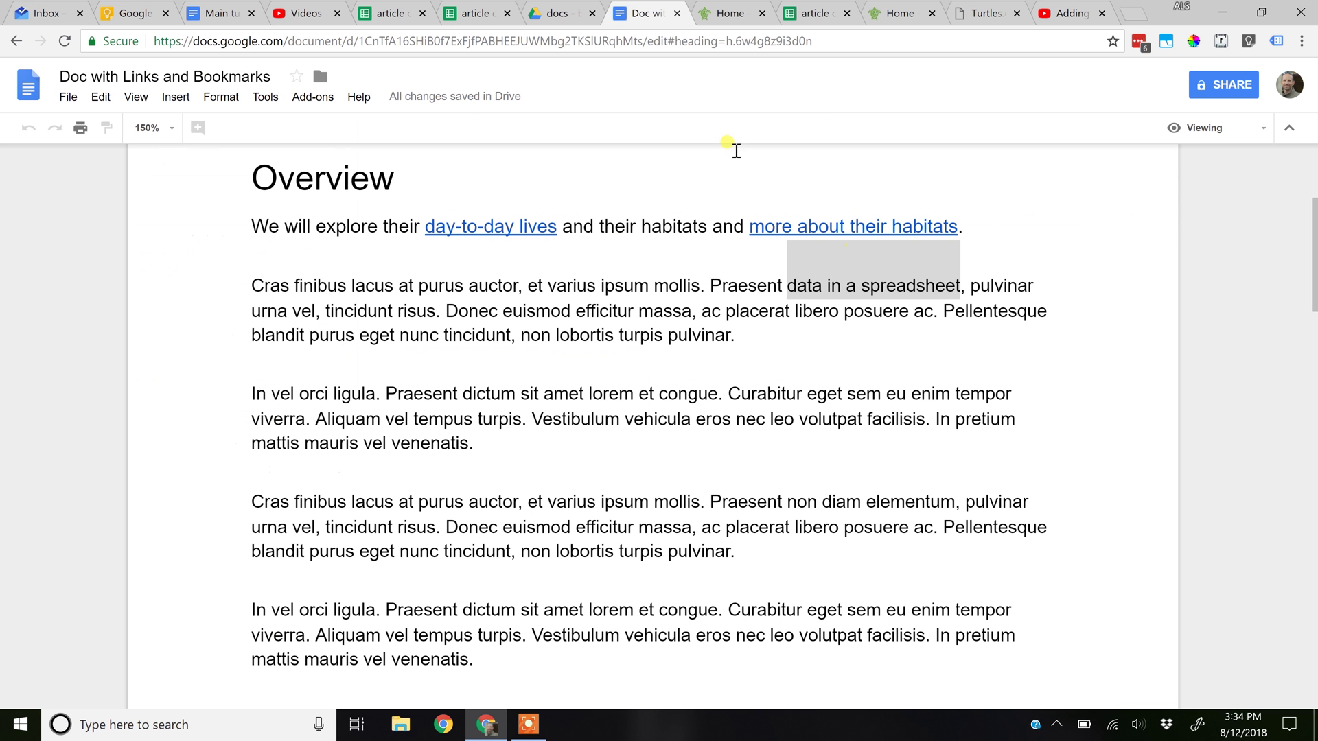
# Back in Editing mode, paste the H85:K88 range URL as the link for 'data in a spreadsheet'.
pyautogui.click(1240, 140)
pyautogui.click(1221, 169)
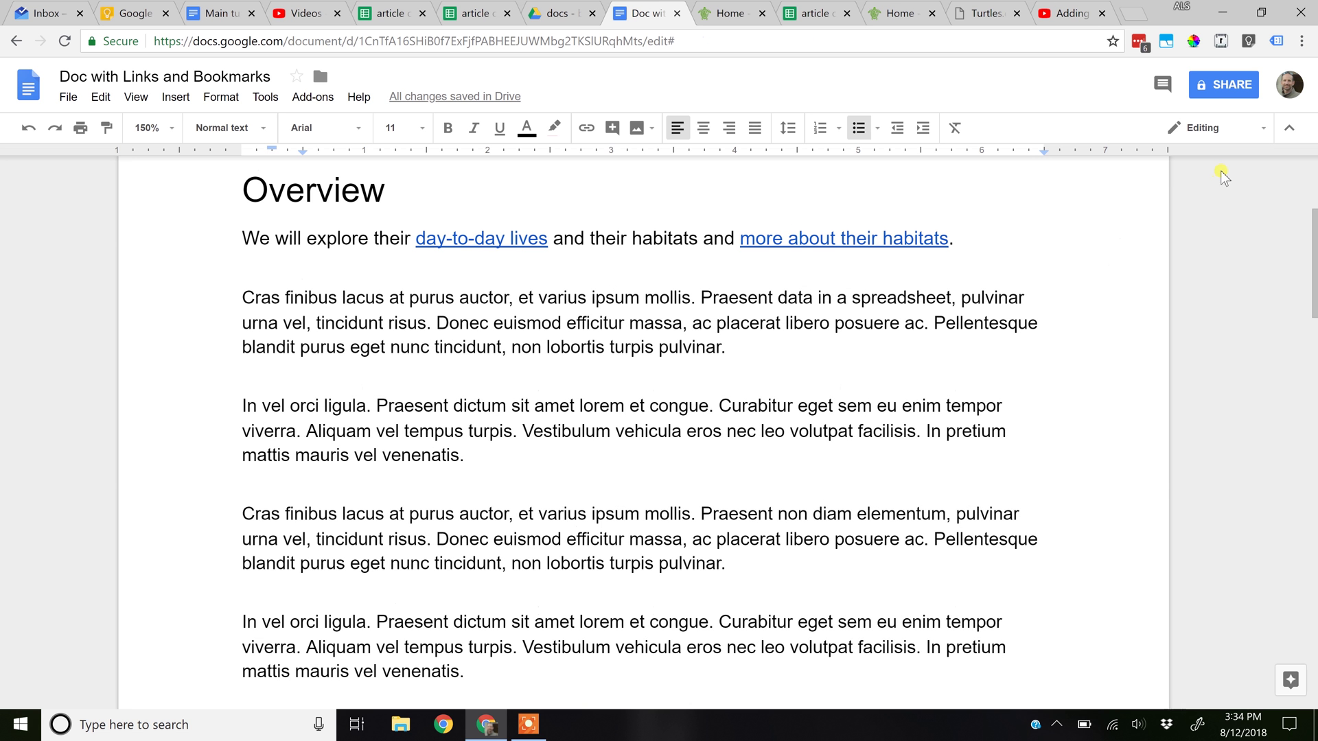
pyautogui.moveTo(778, 297); pyautogui.dragTo(956, 302)
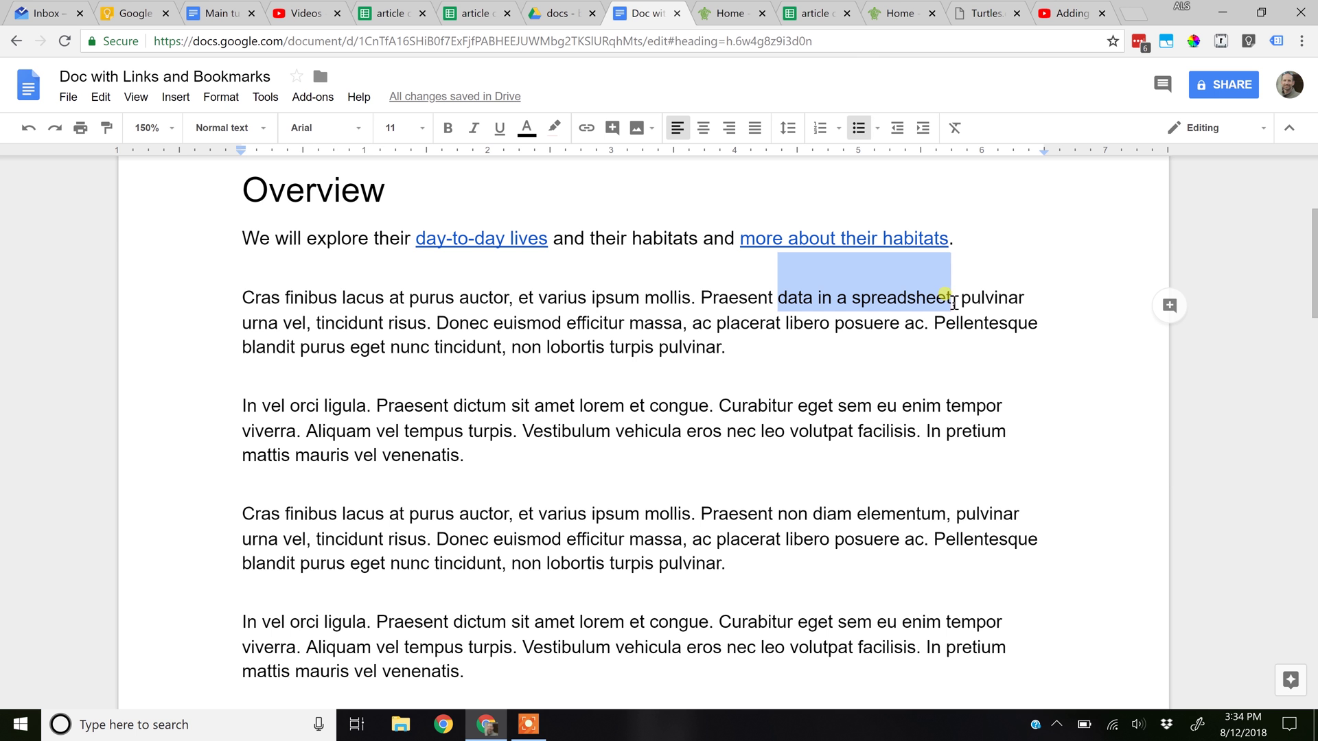
pyautogui.click(187, 100)
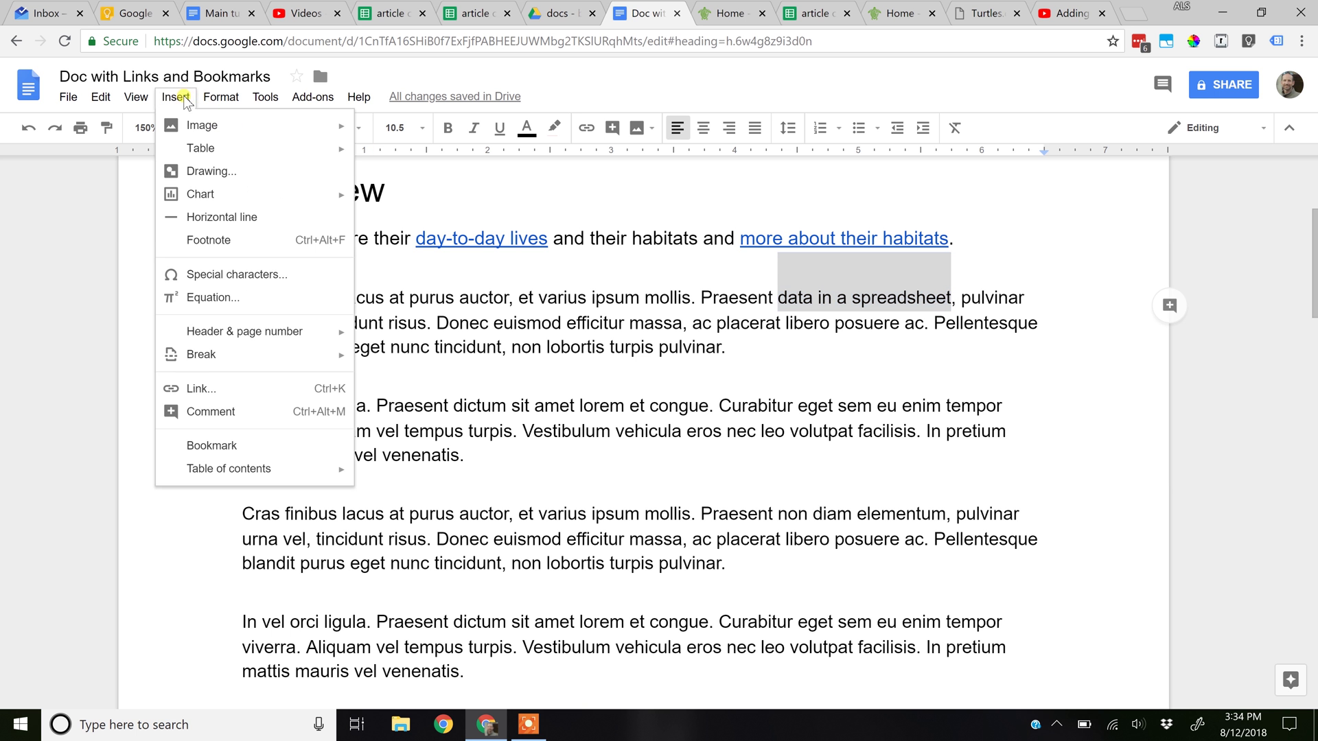
pyautogui.click(199, 384)
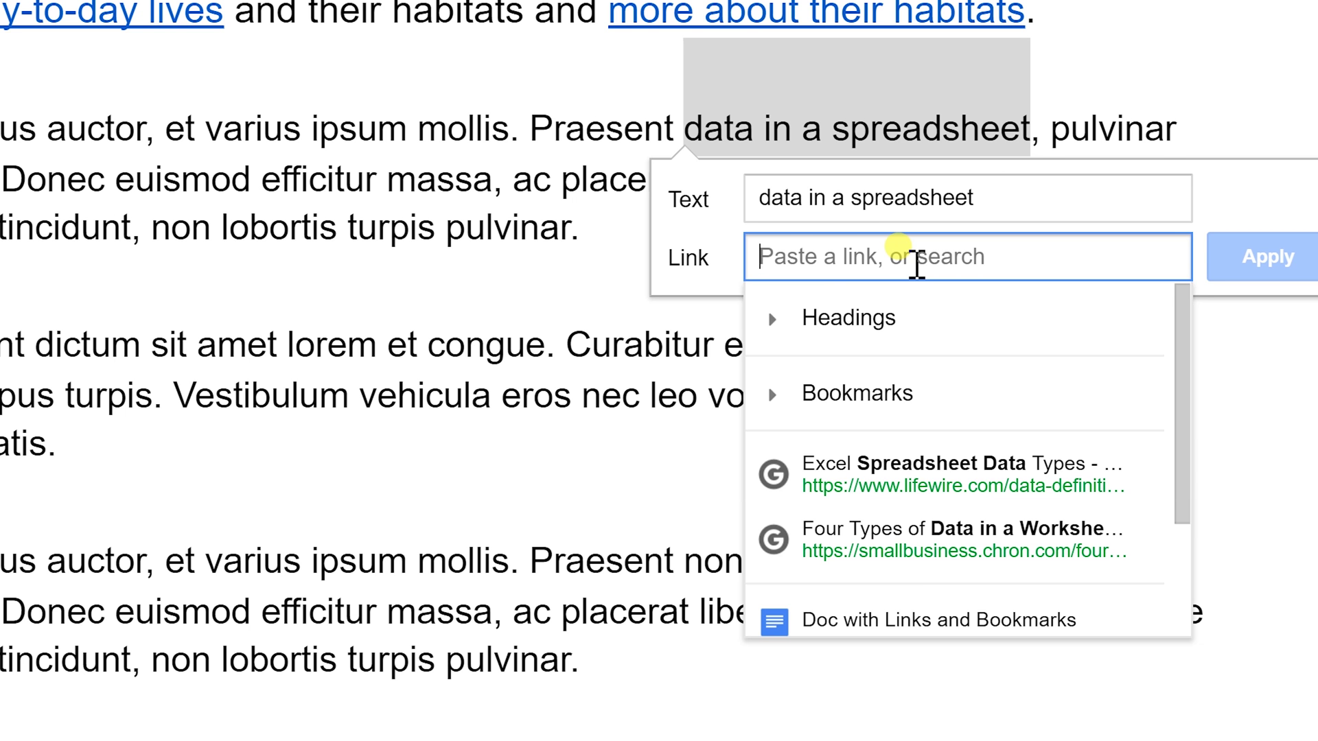
pyautogui.hotkey('ctrl', 'v')
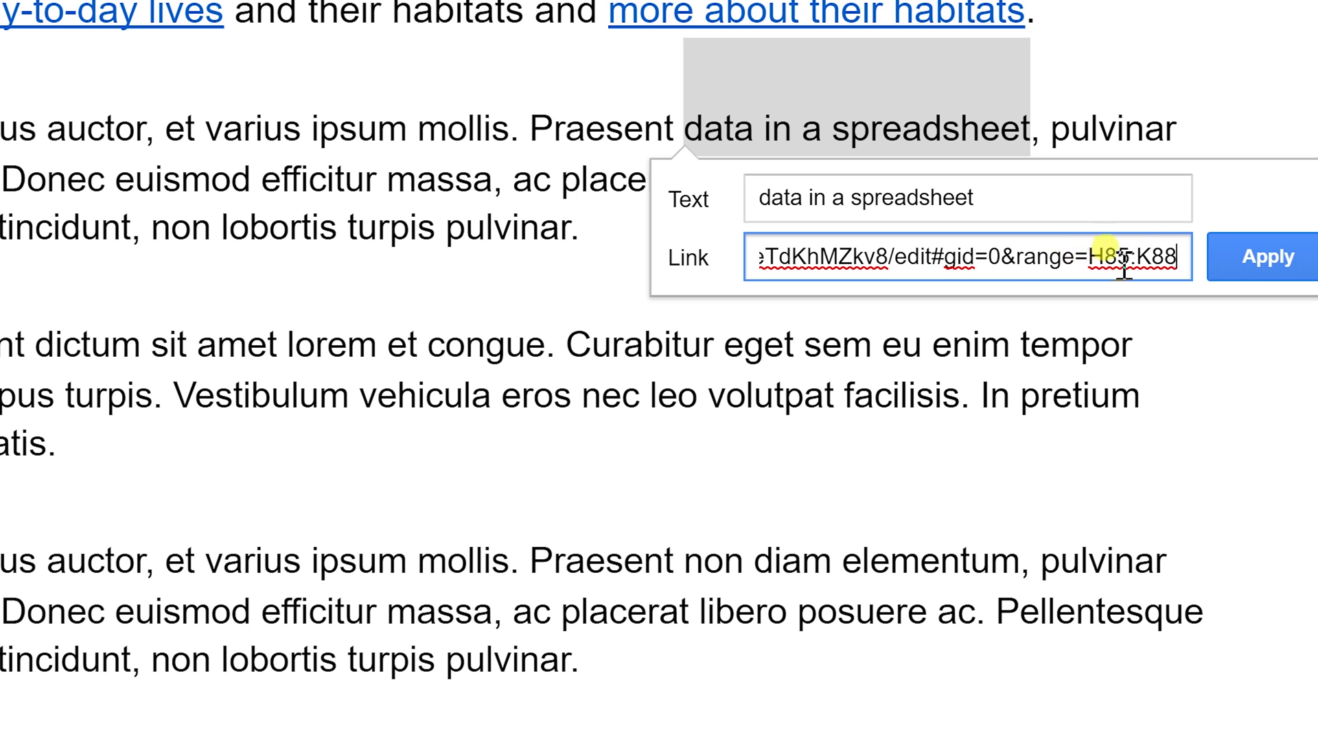
# Apply the sheet-range link to 'data in a spreadsheet', switch to Viewing, and confirm it opens H85:K88.
pyautogui.click(1253, 265)
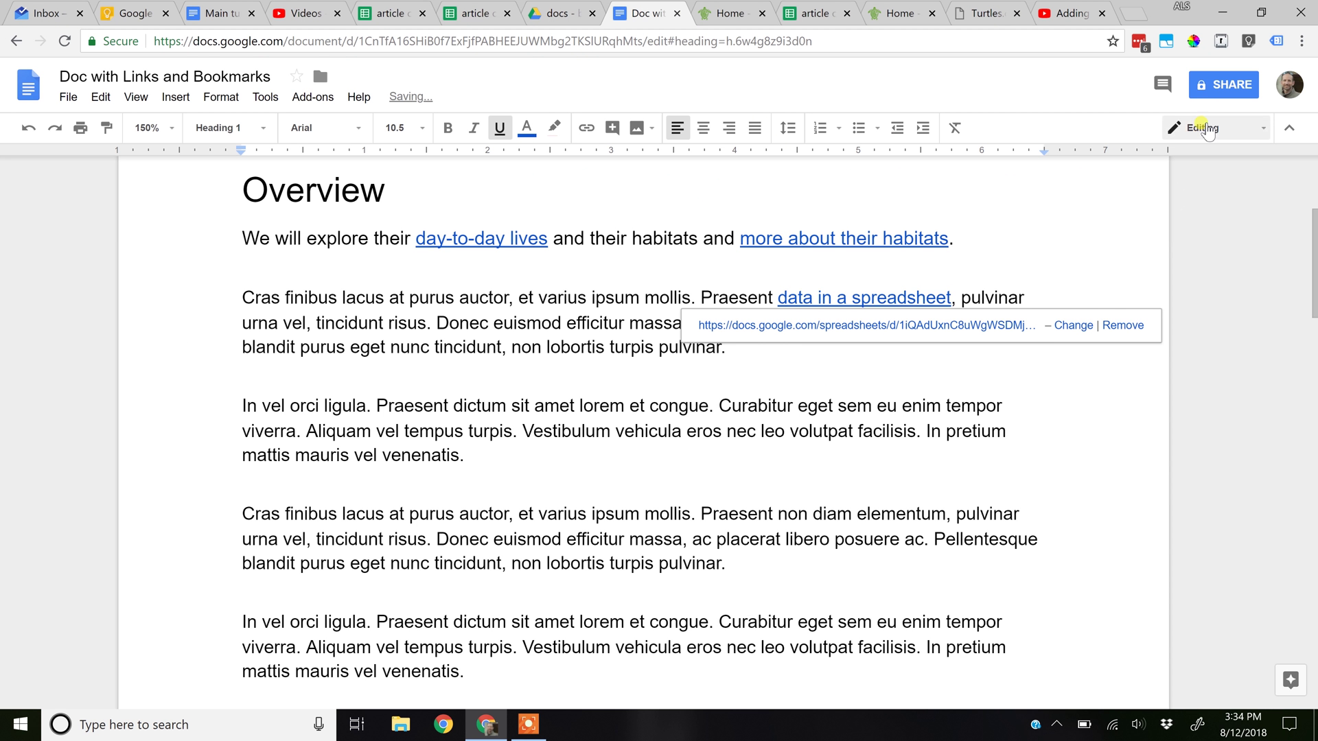
pyautogui.click(1200, 127)
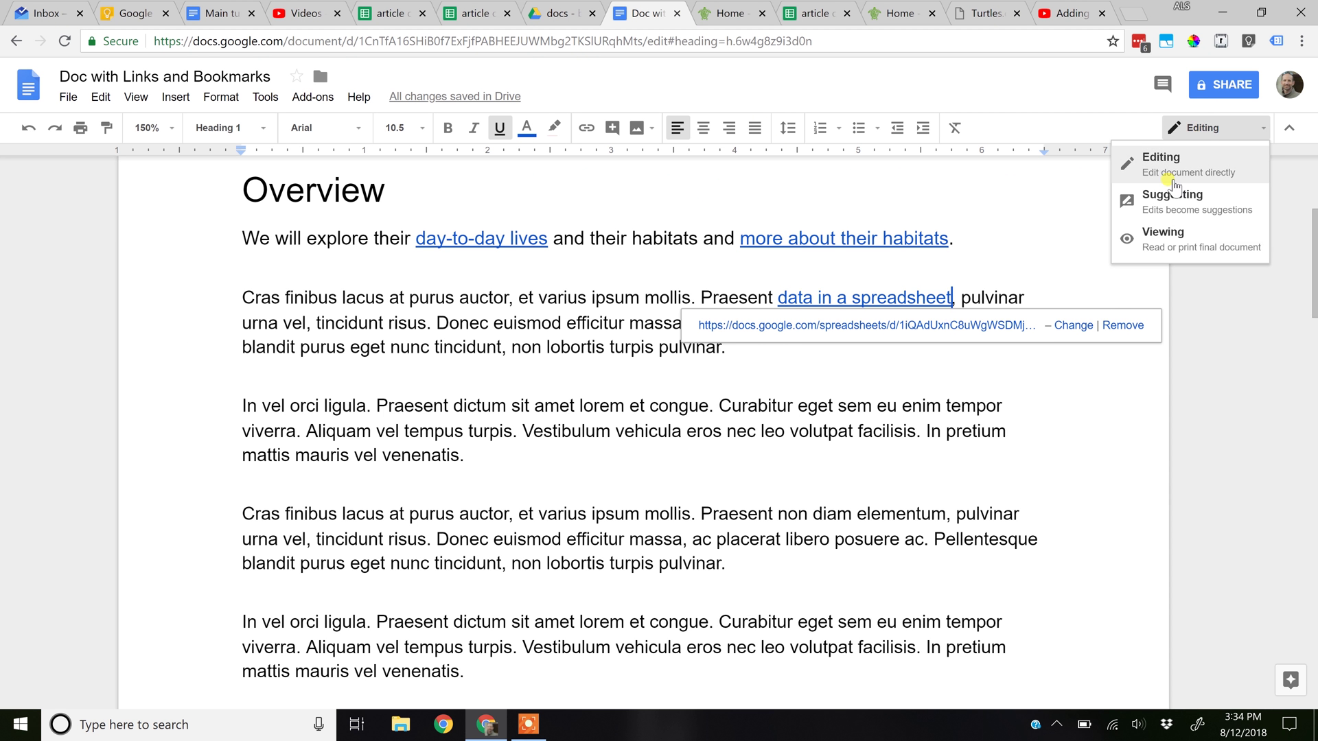
pyautogui.click(1167, 240)
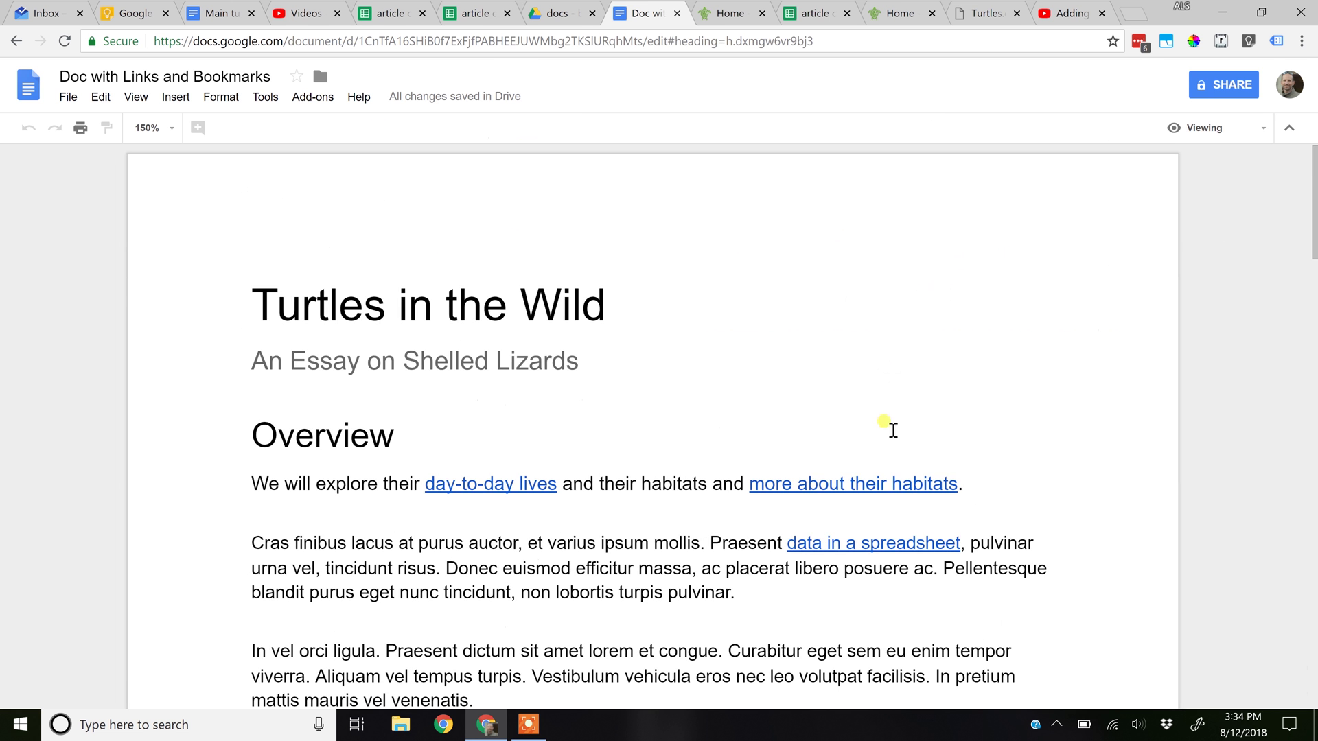
pyautogui.click(892, 546)
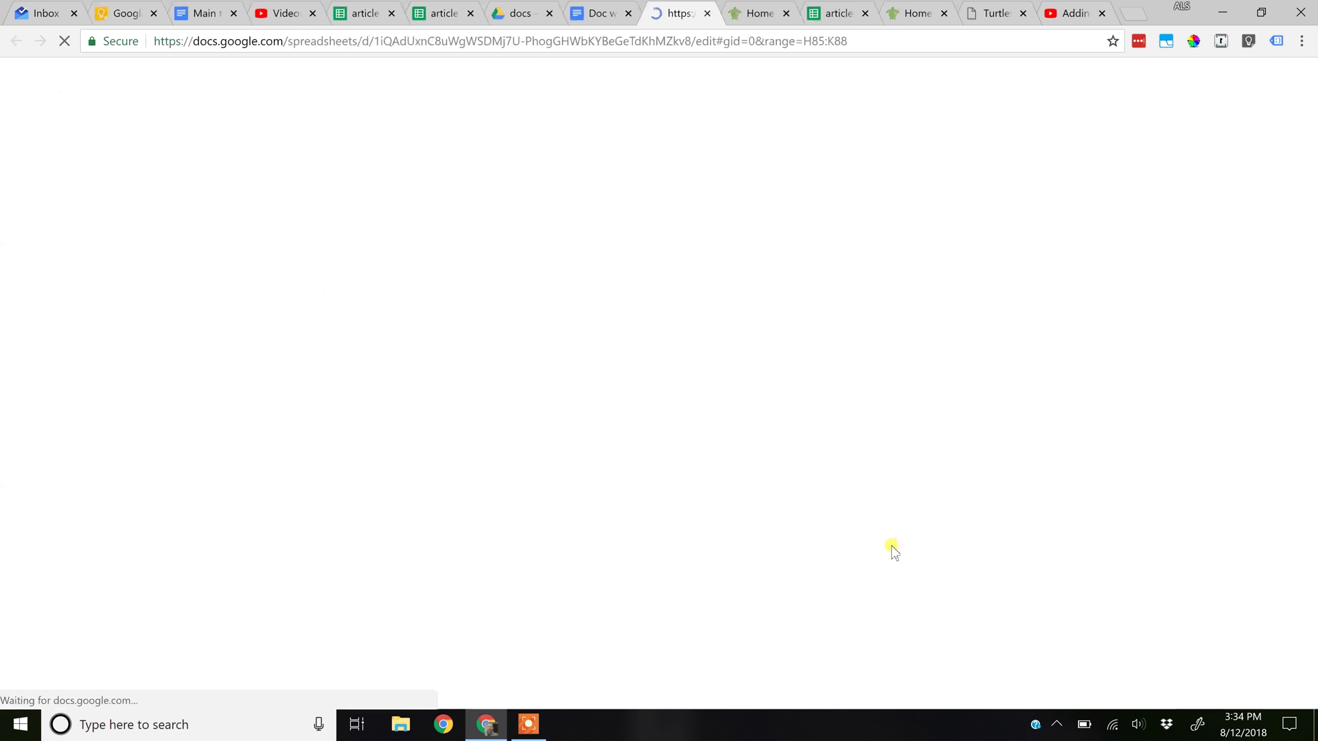